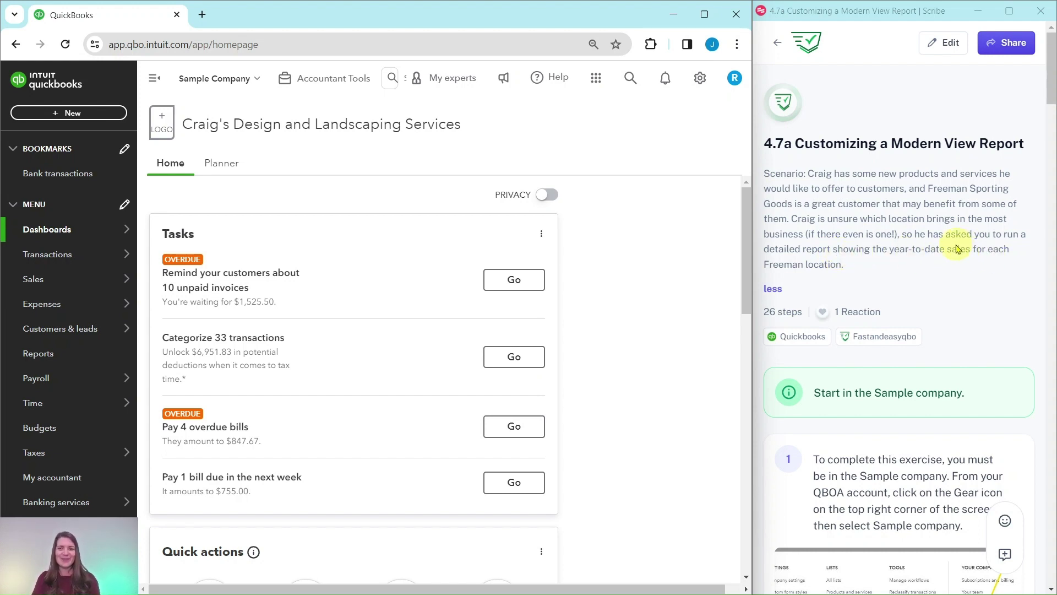
# Step: Scroll the Scribe guide past step 1 to steps 2 and 3 about opening Reports
pyautogui.scroll(-4, 943, 243)
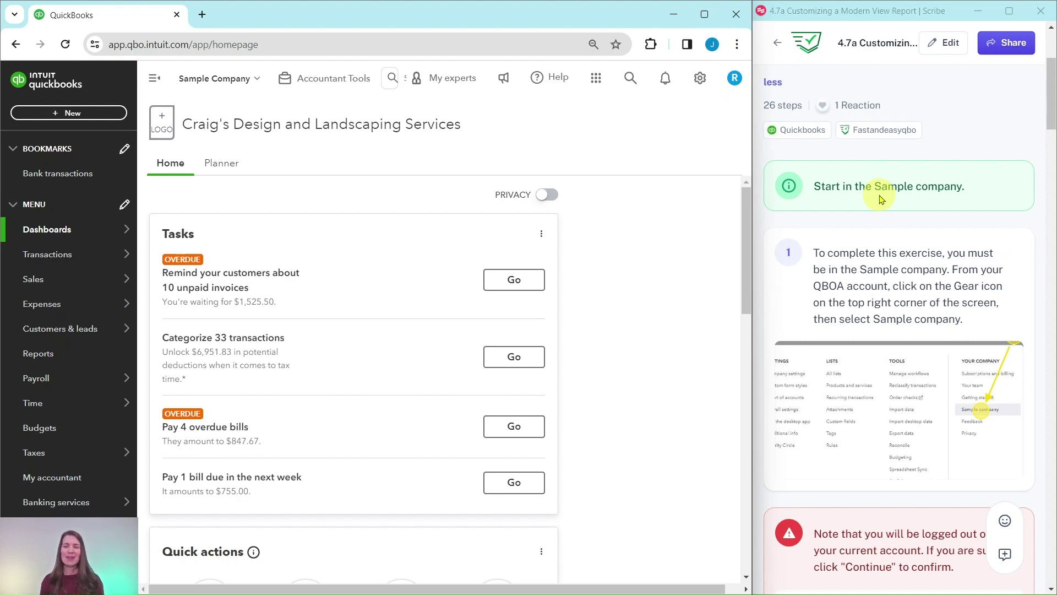
pyautogui.scroll(-10, 886, 209)
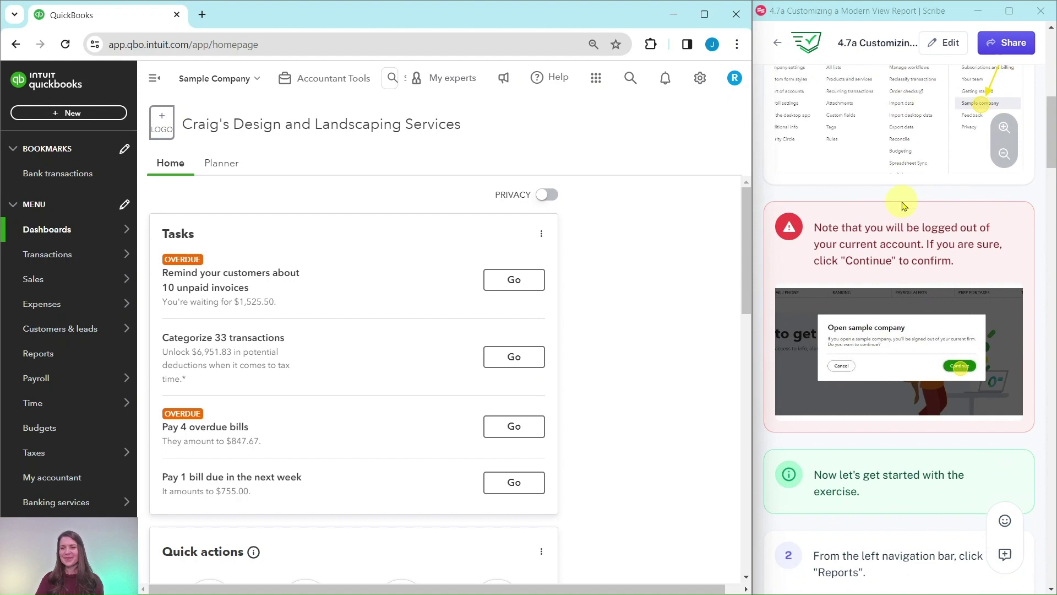
pyautogui.scroll(-1, 910, 226)
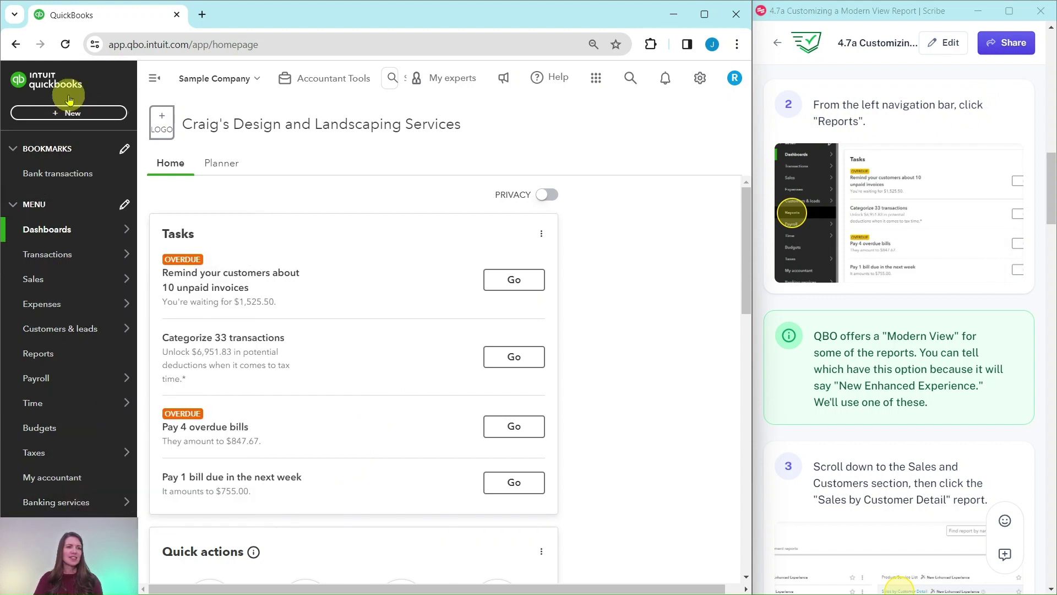
# Step: Open Reports and scroll the Standard list to Sales by Customer Detail under Sales and customers
pyautogui.click(38, 355)
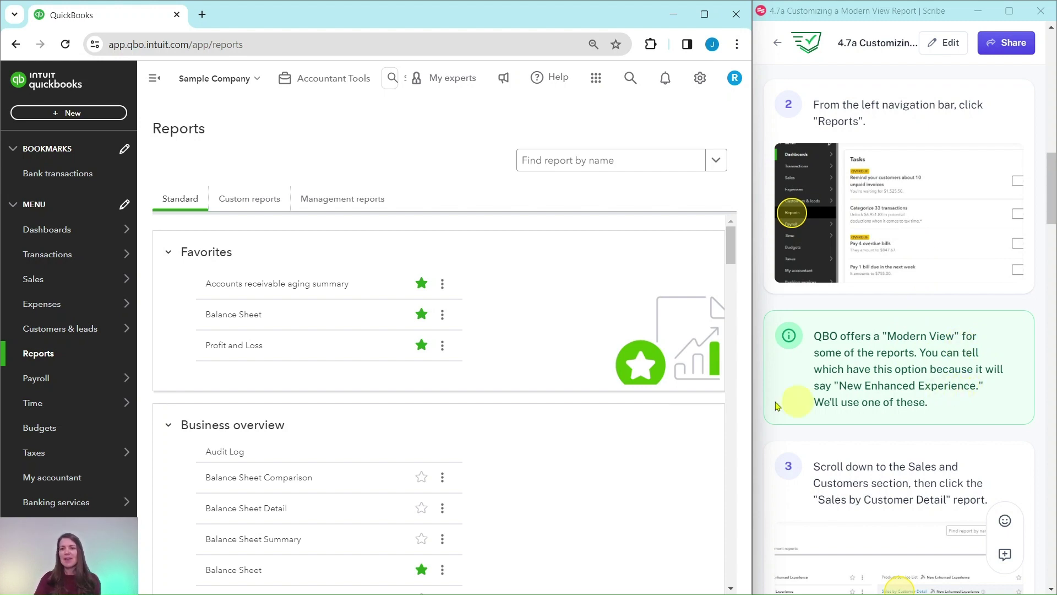
pyautogui.scroll(-3, 487, 390)
pyautogui.scroll(-15, 487, 391)
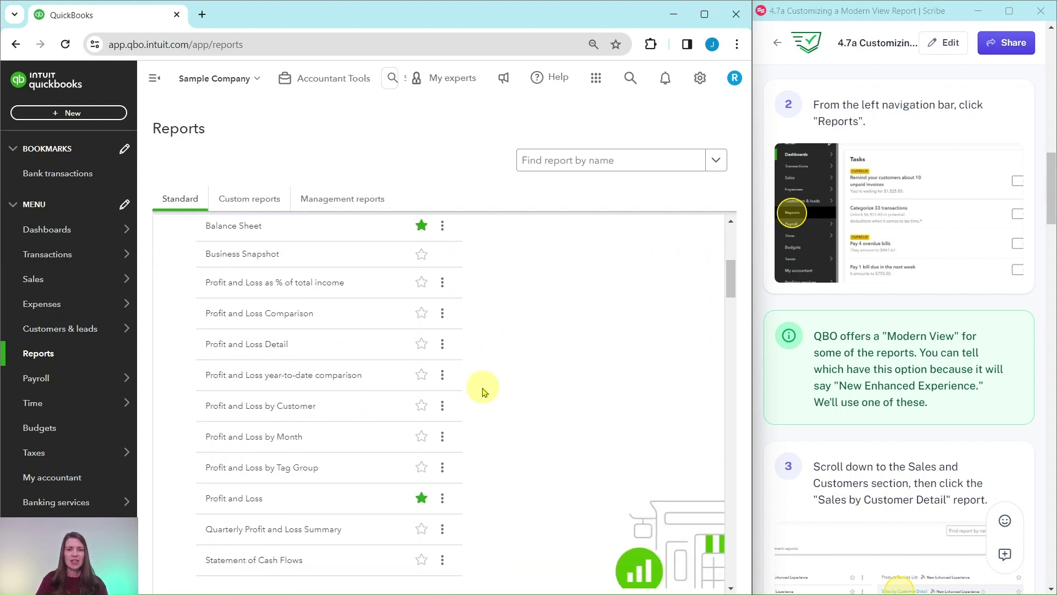
pyautogui.scroll(-2, 482, 395)
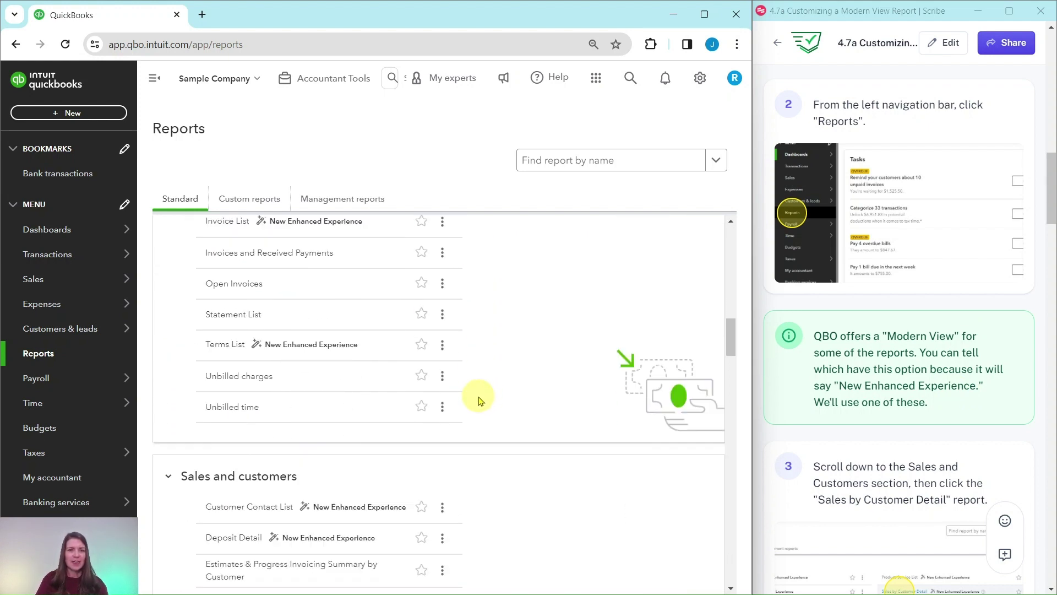
pyautogui.scroll(3, 474, 405)
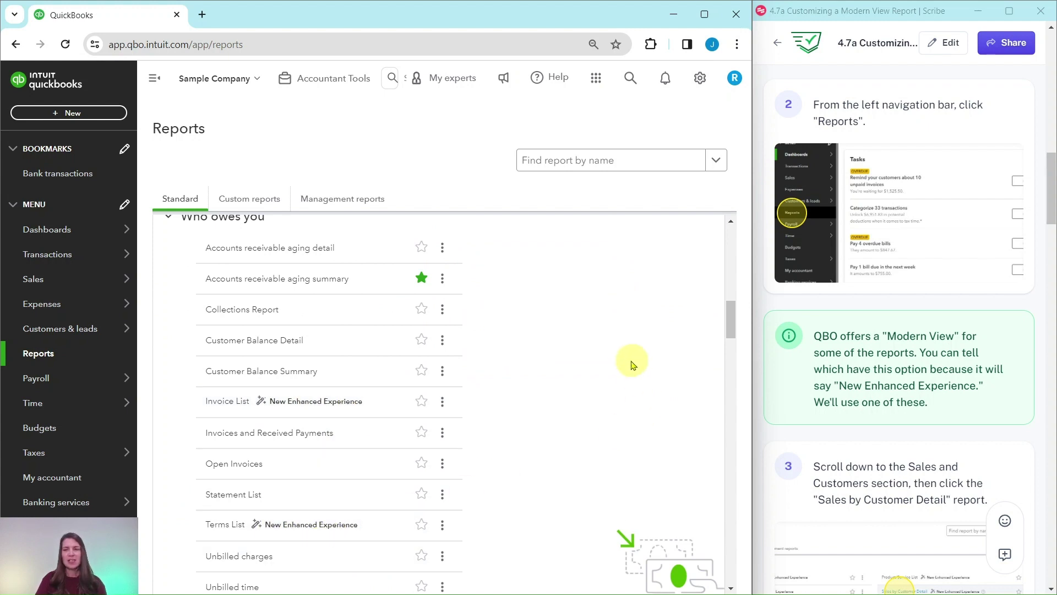
pyautogui.scroll(-5, 607, 358)
pyautogui.scroll(4, 604, 347)
pyautogui.scroll(1, 604, 347)
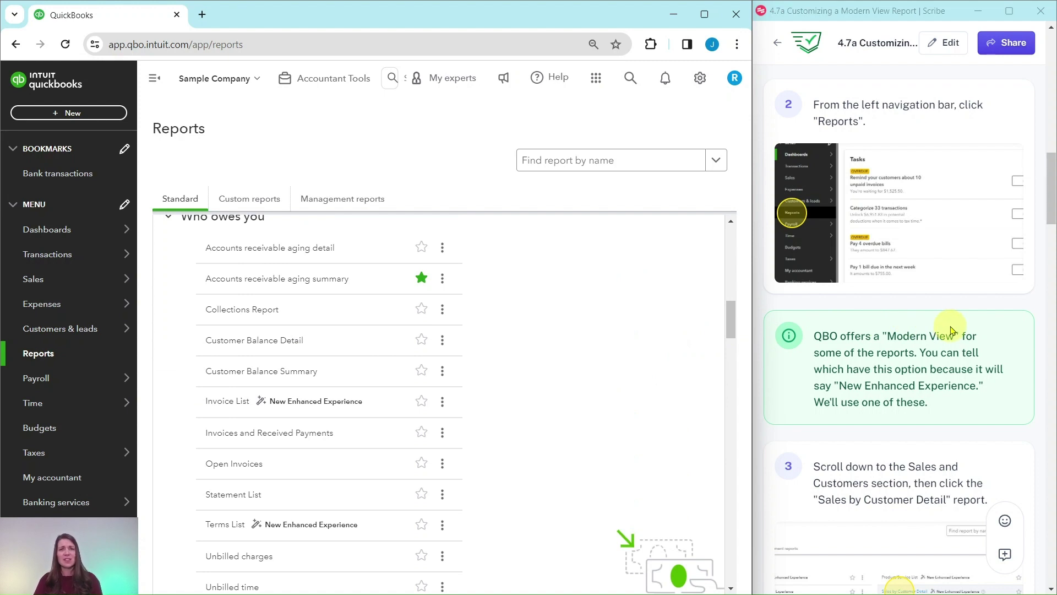
pyautogui.scroll(-6, 935, 363)
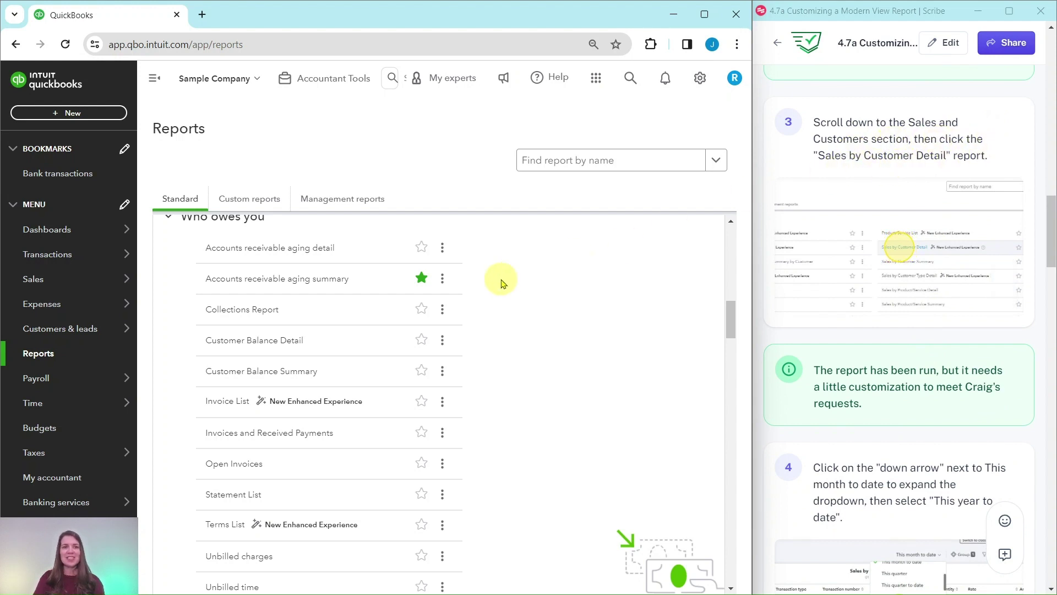
pyautogui.scroll(-6, 503, 282)
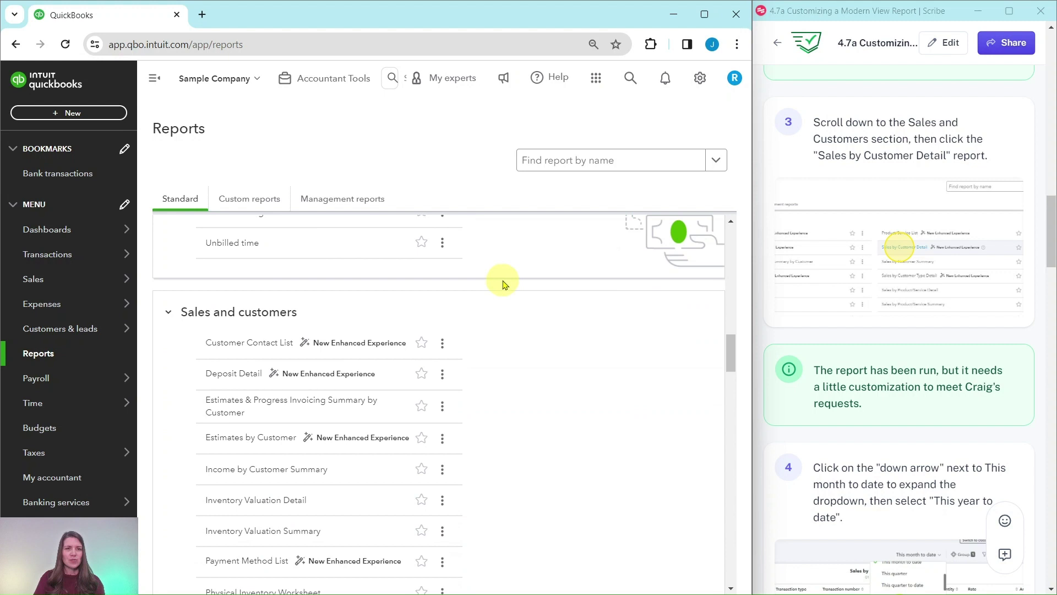
pyautogui.scroll(-1, 504, 282)
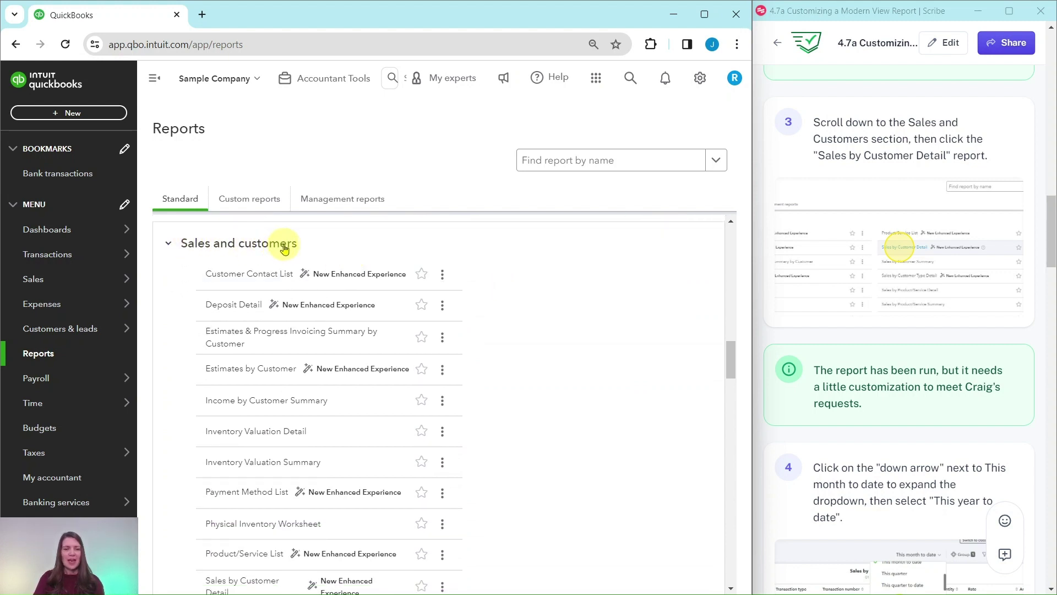
pyautogui.scroll(-5, 276, 246)
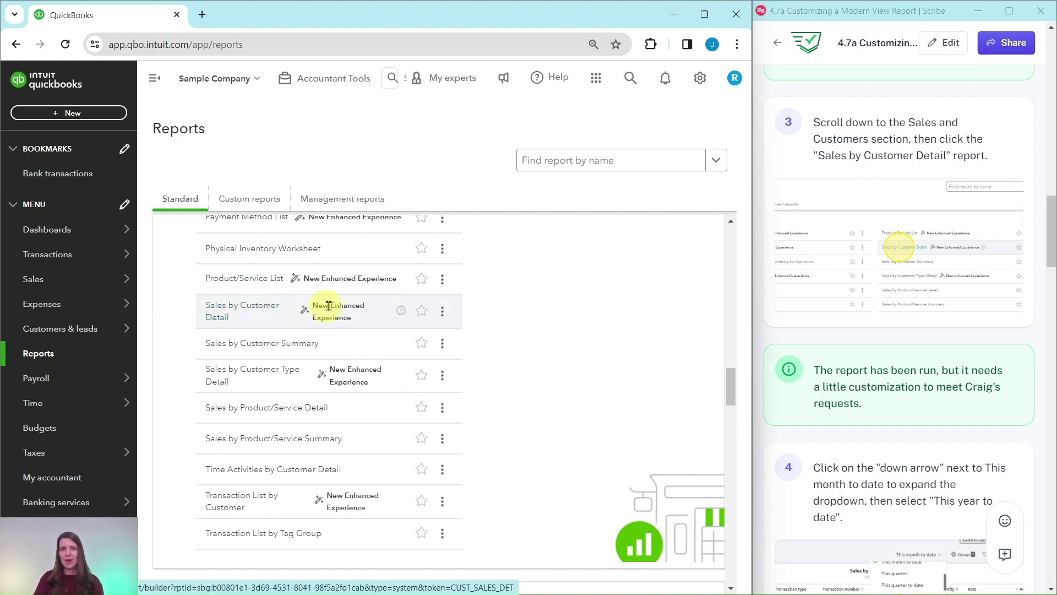
# Step: Open the Sales by Customer Detail report and close the Introducing modern view dialog
pyautogui.click(236, 314)
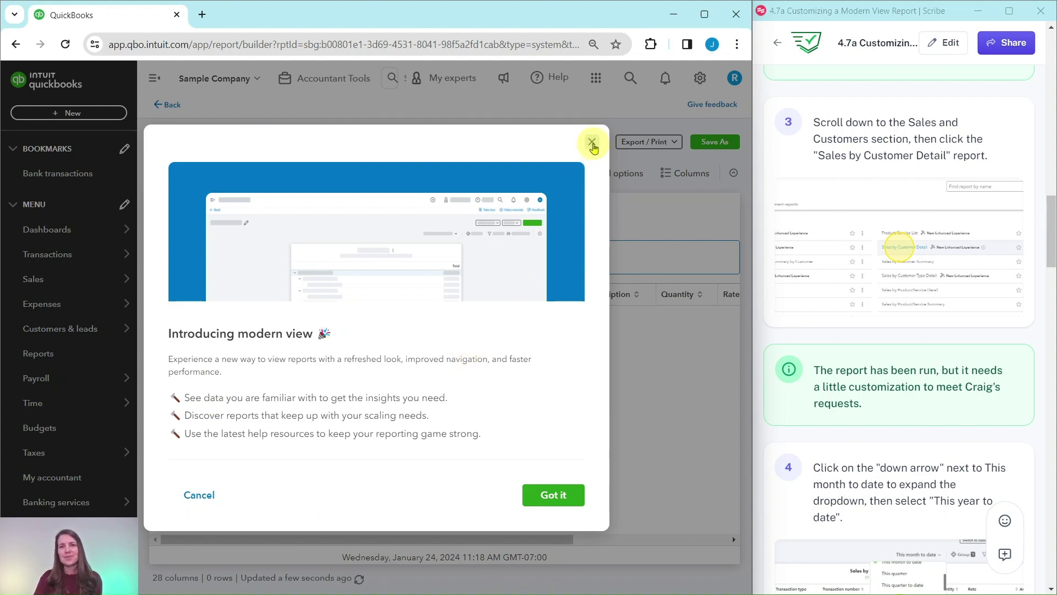
pyautogui.click(592, 142)
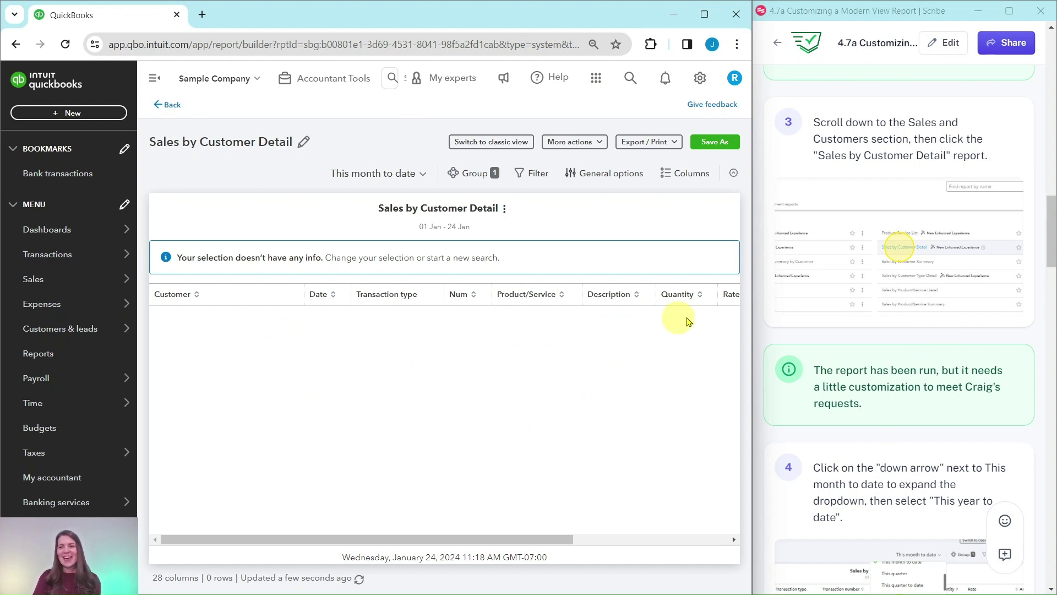
# Step: Change the report's date range from This month to date to This year to date
pyautogui.scroll(-5, 941, 350)
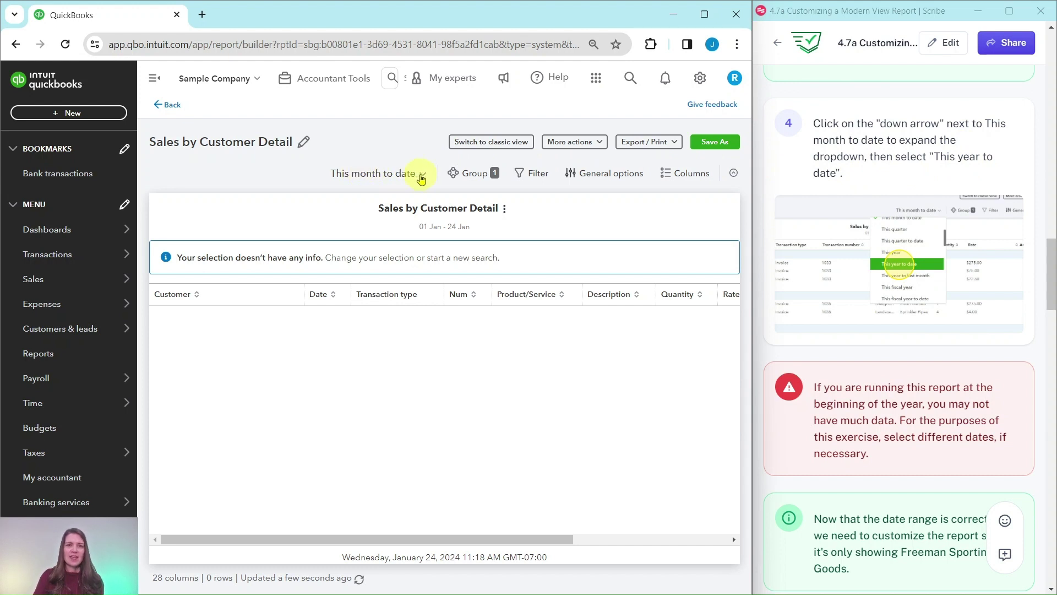
pyautogui.click(422, 176)
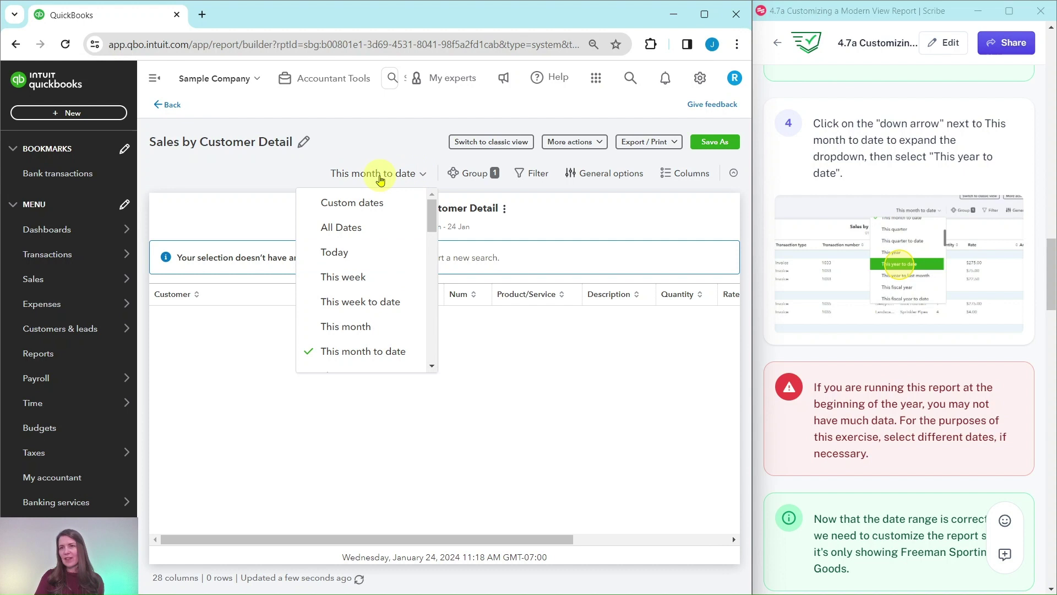
pyautogui.scroll(-3, 349, 283)
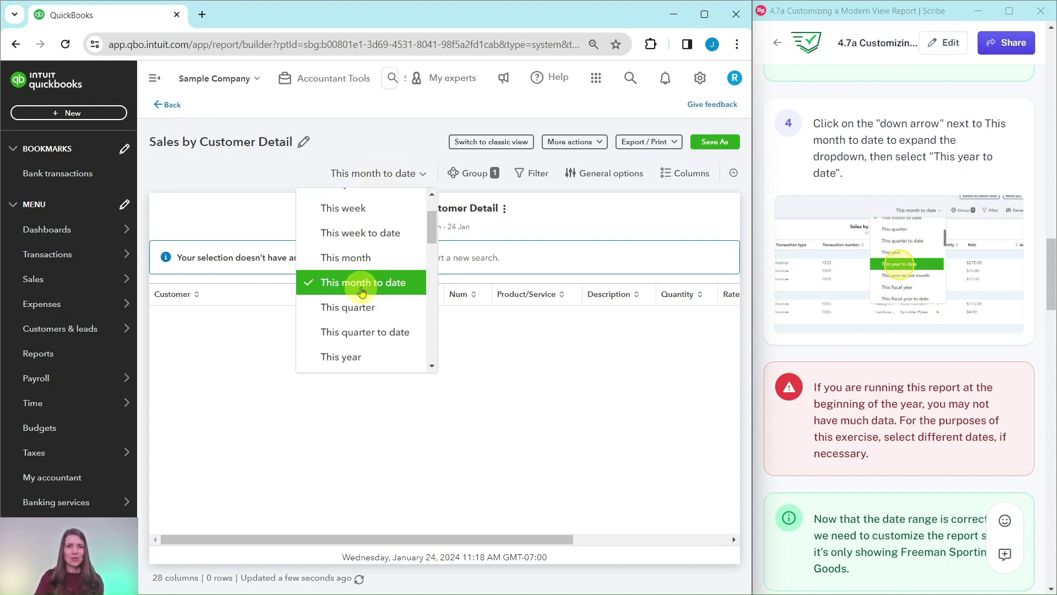
pyautogui.click(348, 313)
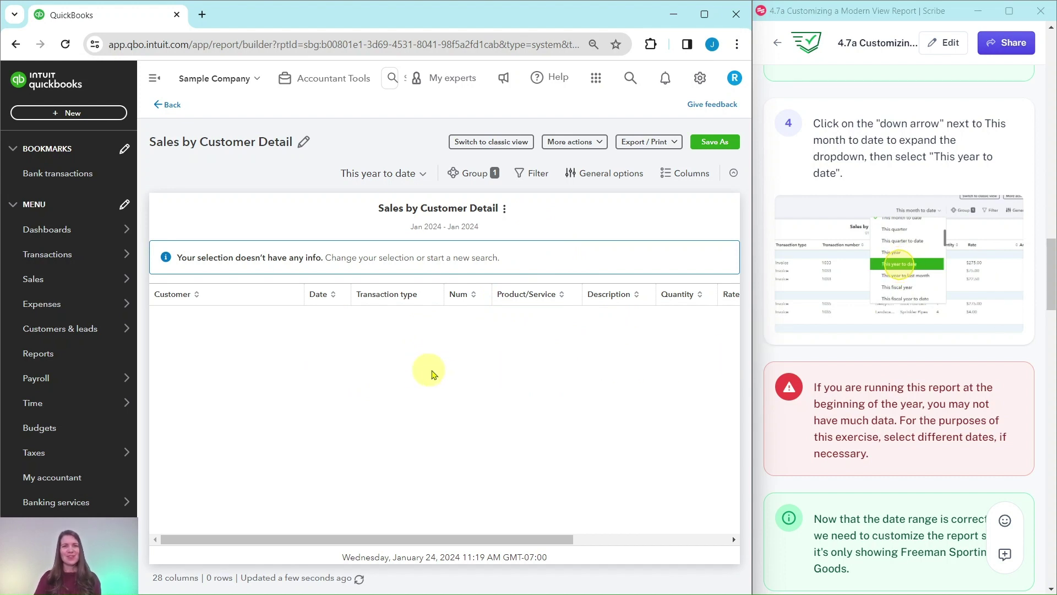
pyautogui.scroll(-4, 948, 361)
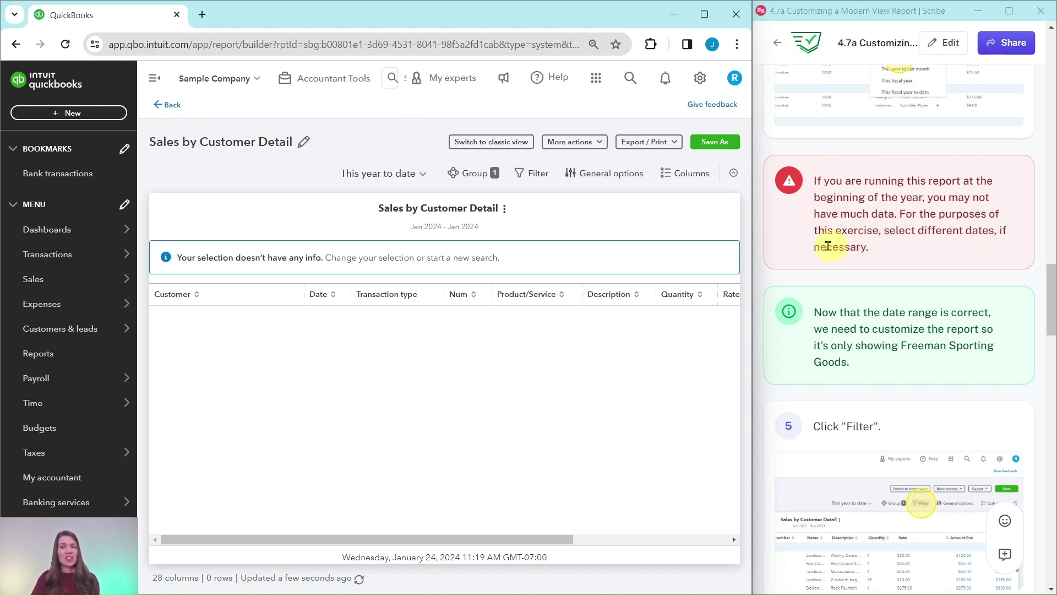
# Step: Switch the report's date range to All Dates, showing 120 customer rows
pyautogui.click(408, 179)
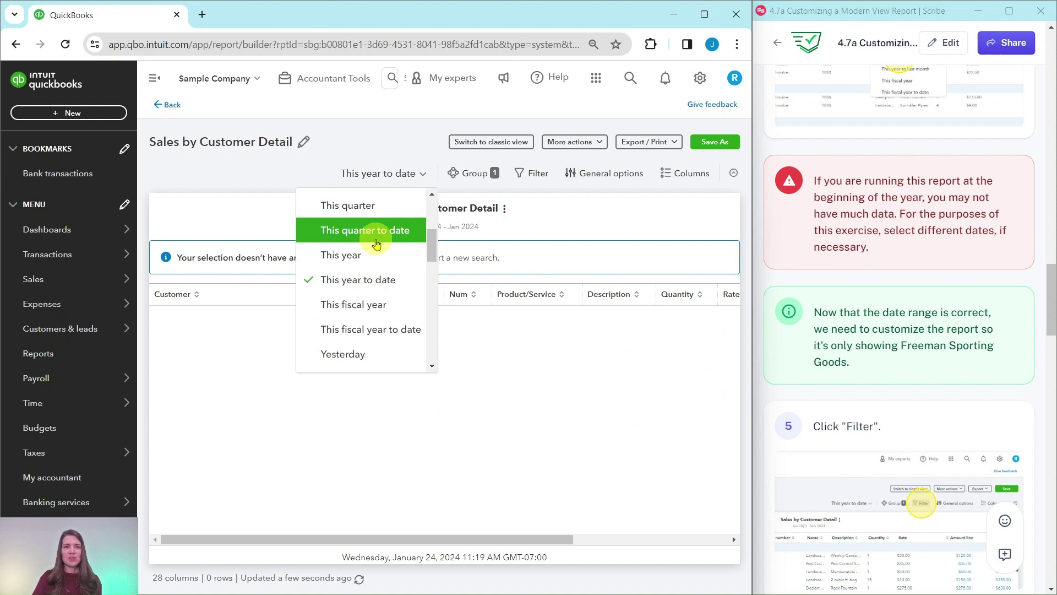
pyautogui.scroll(3, 369, 264)
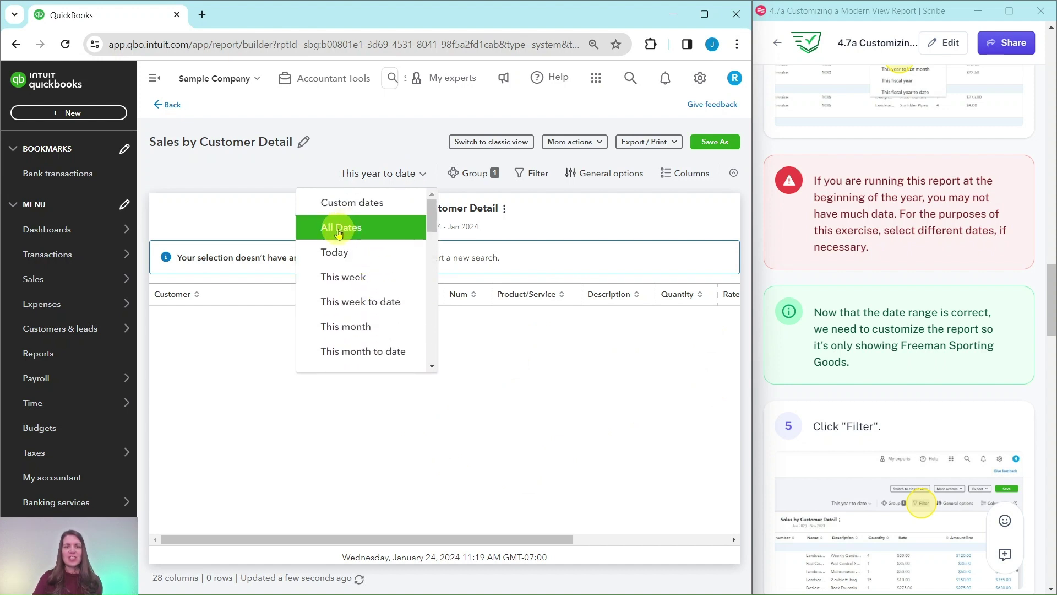
pyautogui.click(347, 227)
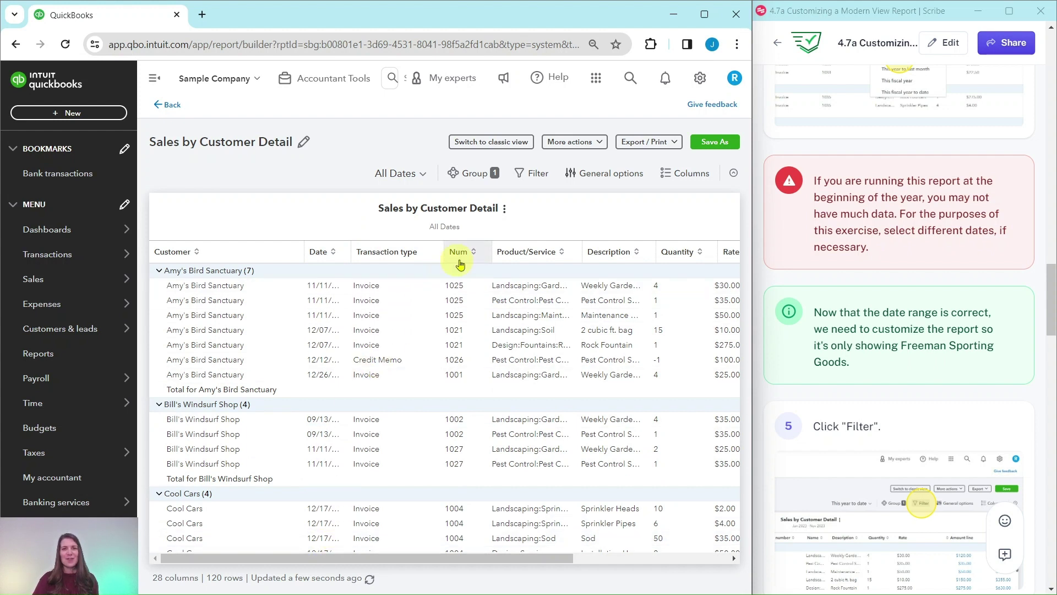
pyautogui.scroll(-3, 986, 322)
pyautogui.scroll(-1, 990, 320)
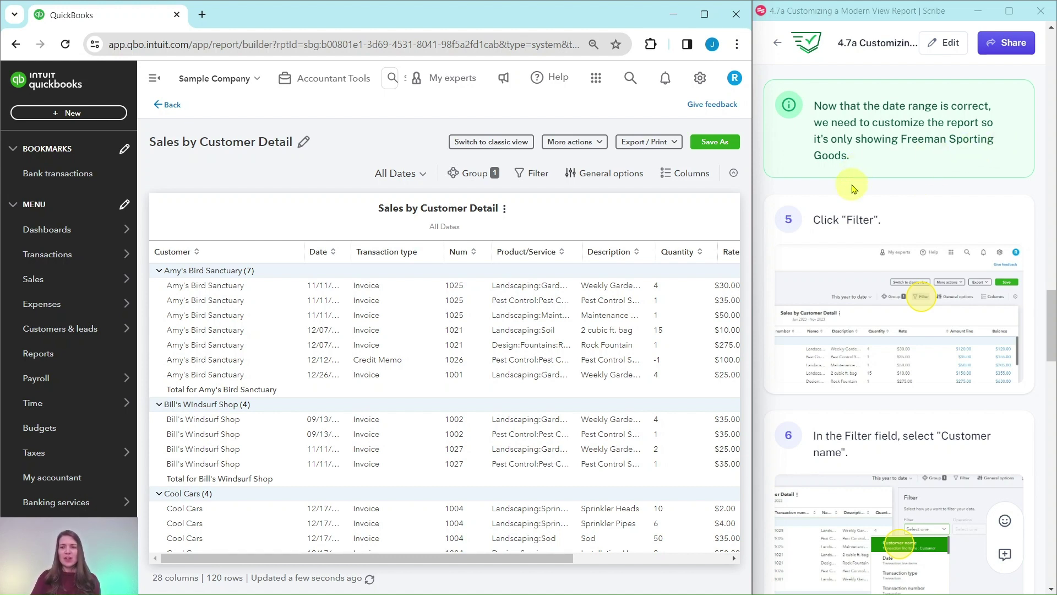
# Step: Add a report filter on Customer name with the operation equals including children
pyautogui.scroll(-2, 859, 168)
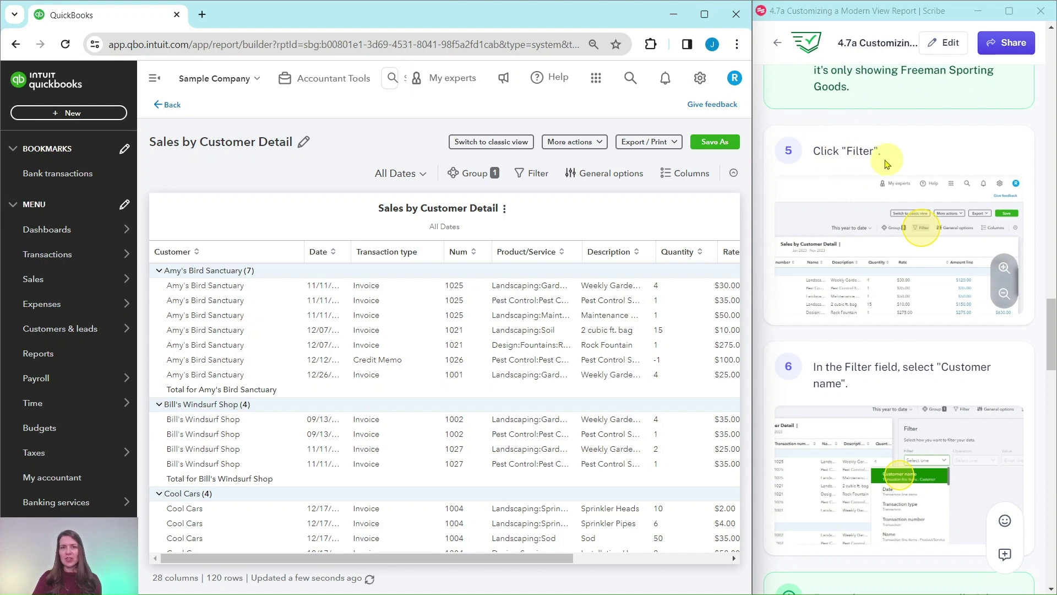
pyautogui.click(524, 177)
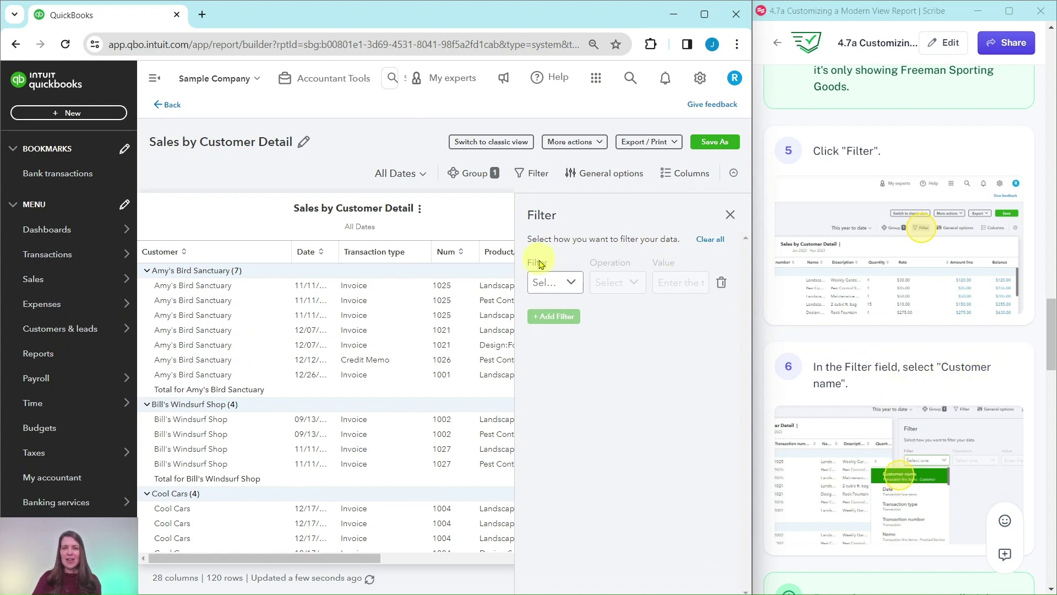
pyautogui.click(572, 282)
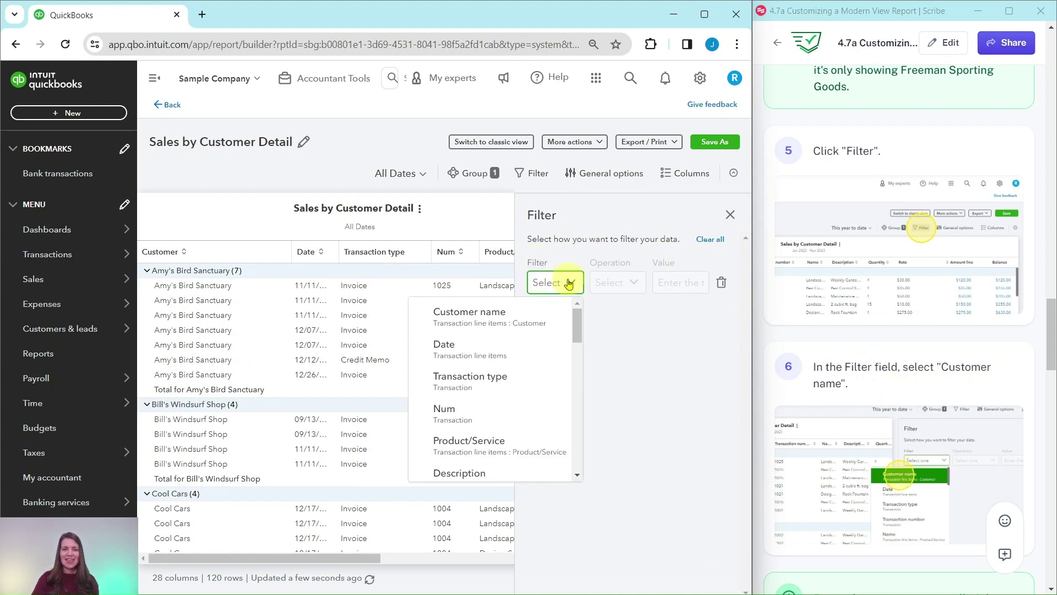
pyautogui.click(480, 323)
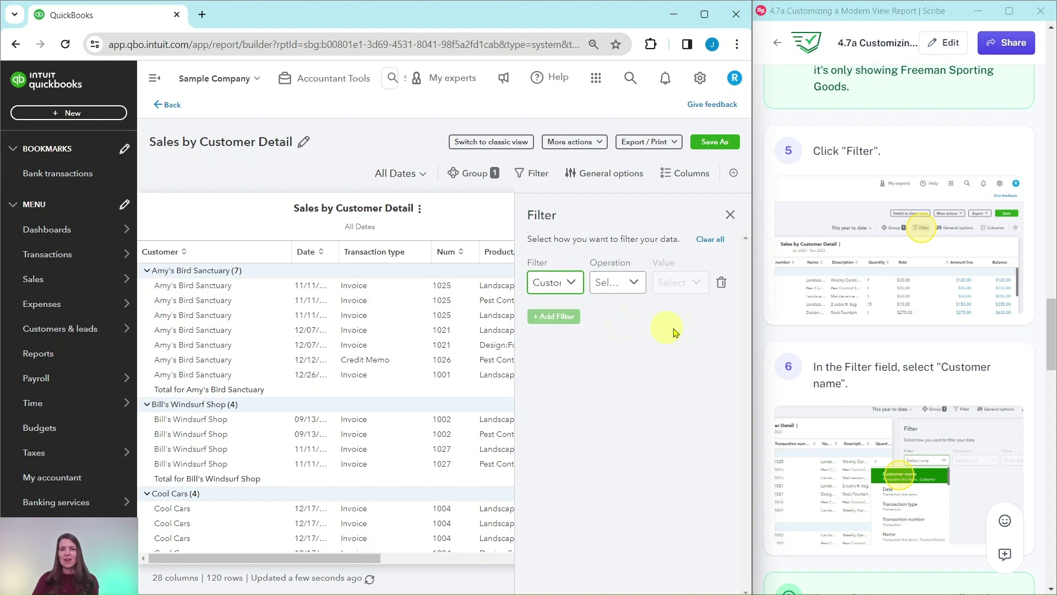
pyautogui.scroll(-5, 840, 358)
pyautogui.scroll(-2, 841, 360)
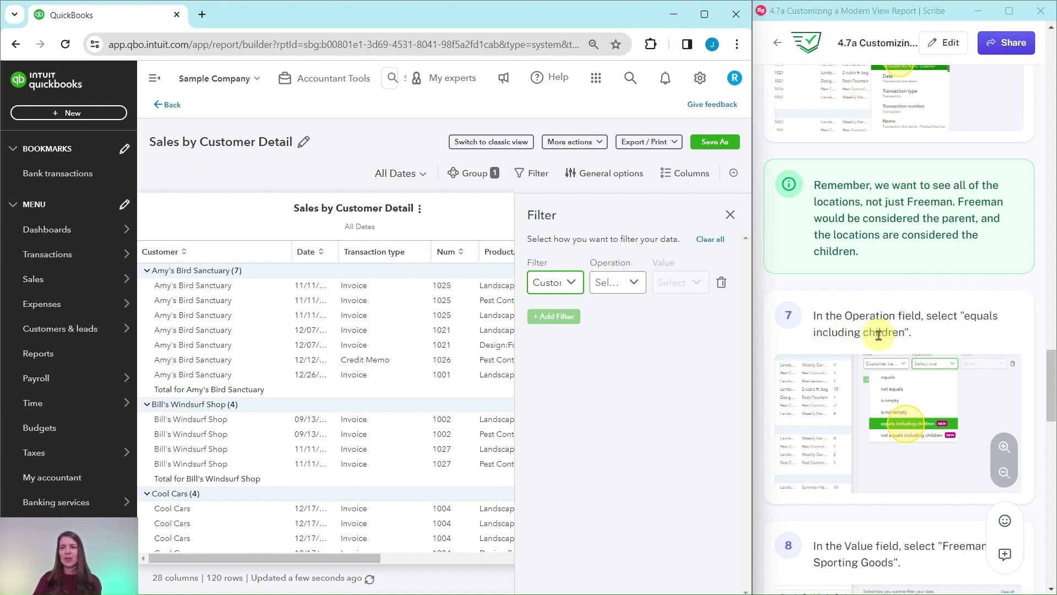
pyautogui.click(632, 286)
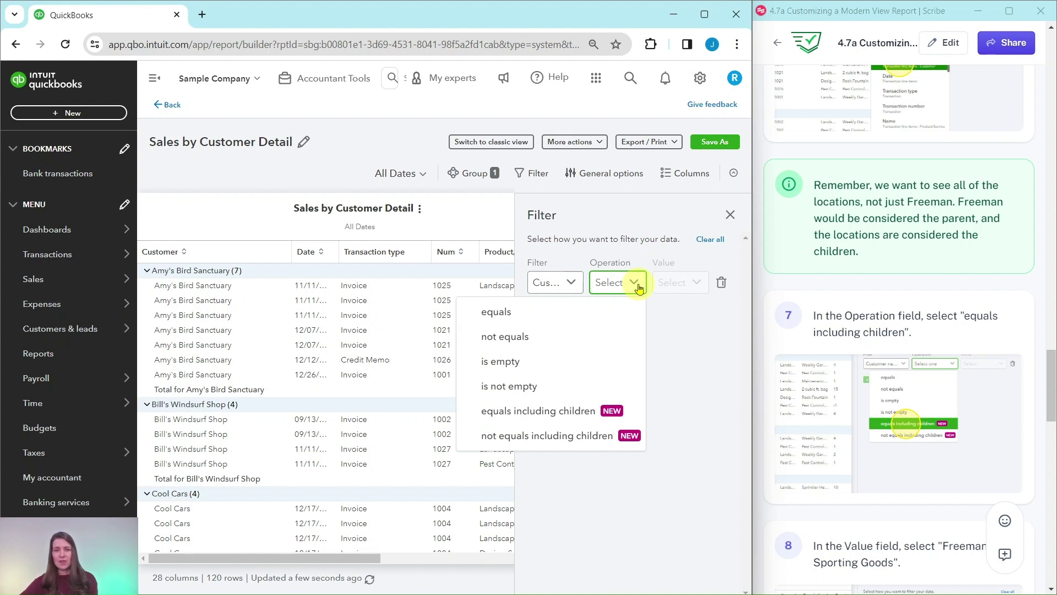
pyautogui.click(569, 410)
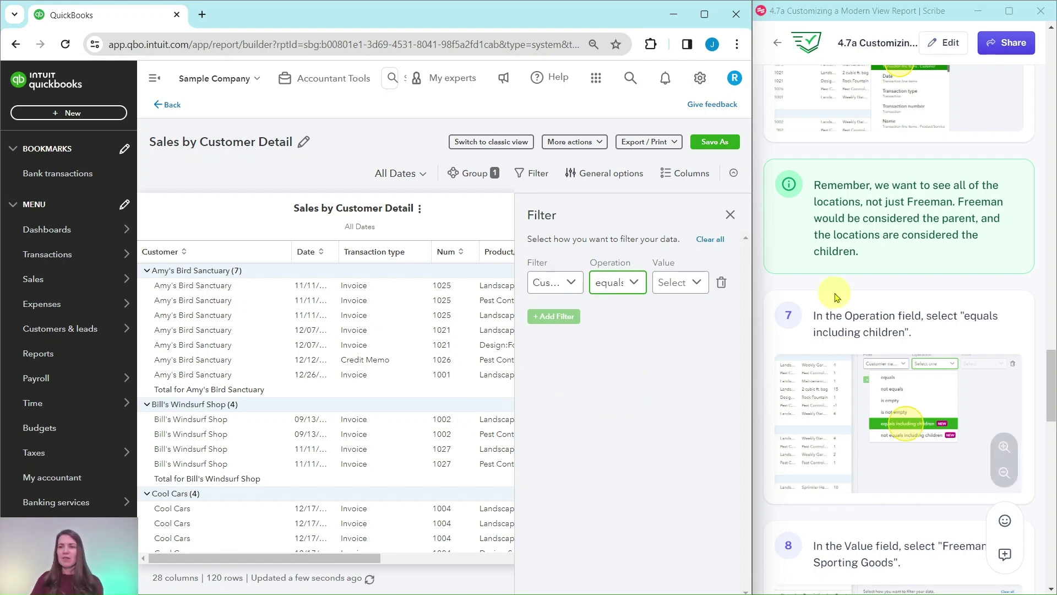
# Step: Set the Customer filter value to Freeman Sporting Goods, narrowing the report to 19 rows
pyautogui.scroll(-6, 904, 303)
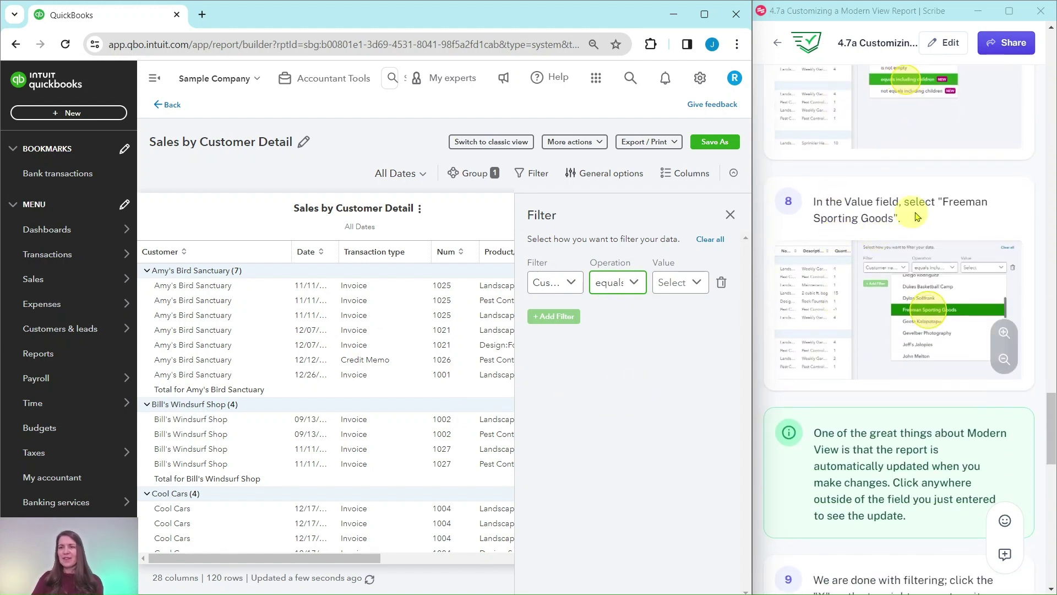
pyautogui.click(698, 284)
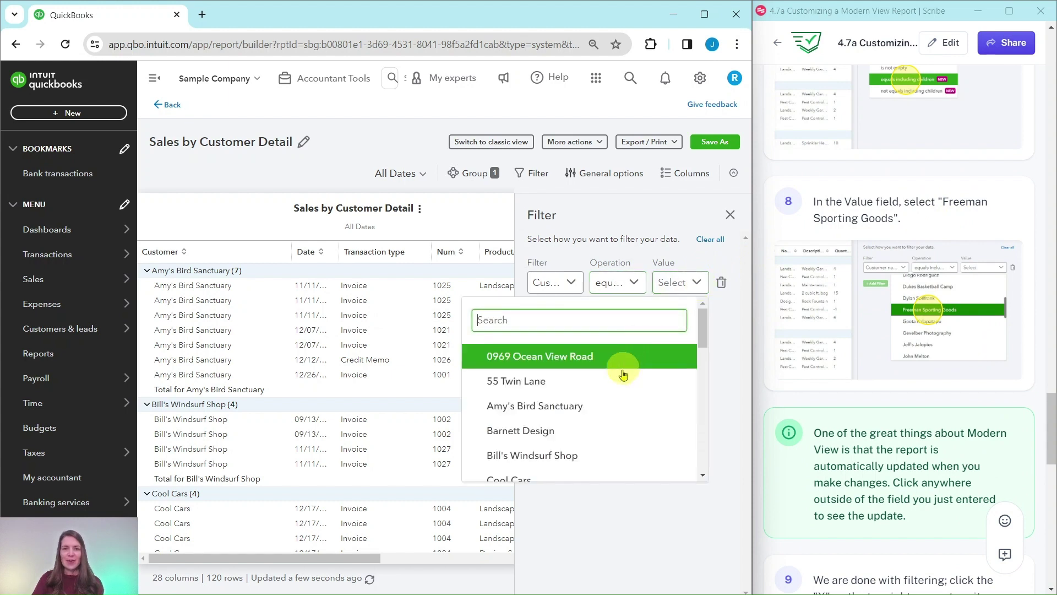
pyautogui.scroll(-2, 584, 361)
pyautogui.scroll(-2, 580, 365)
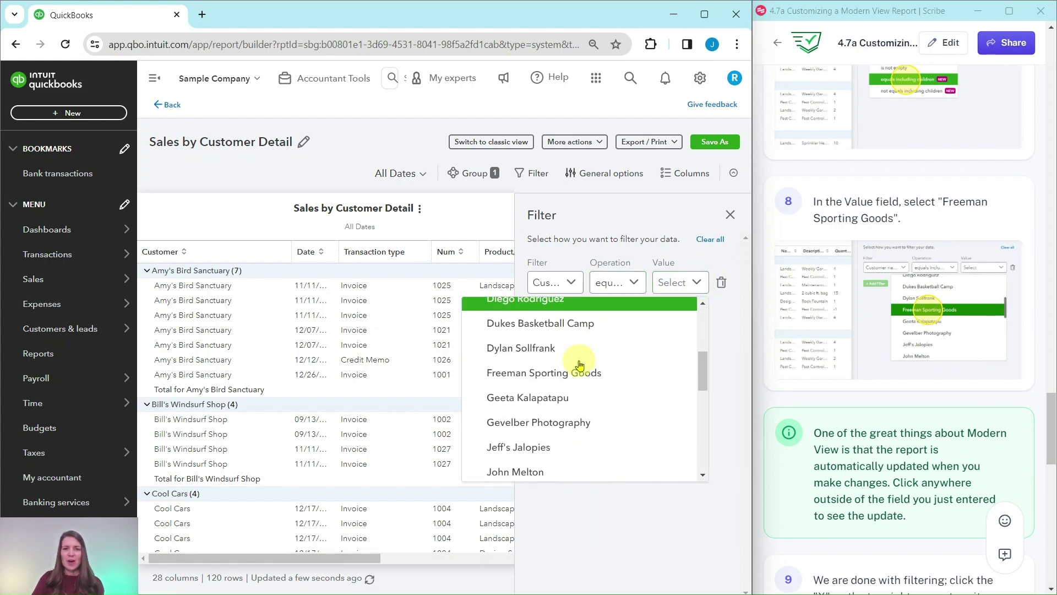
pyautogui.click(534, 375)
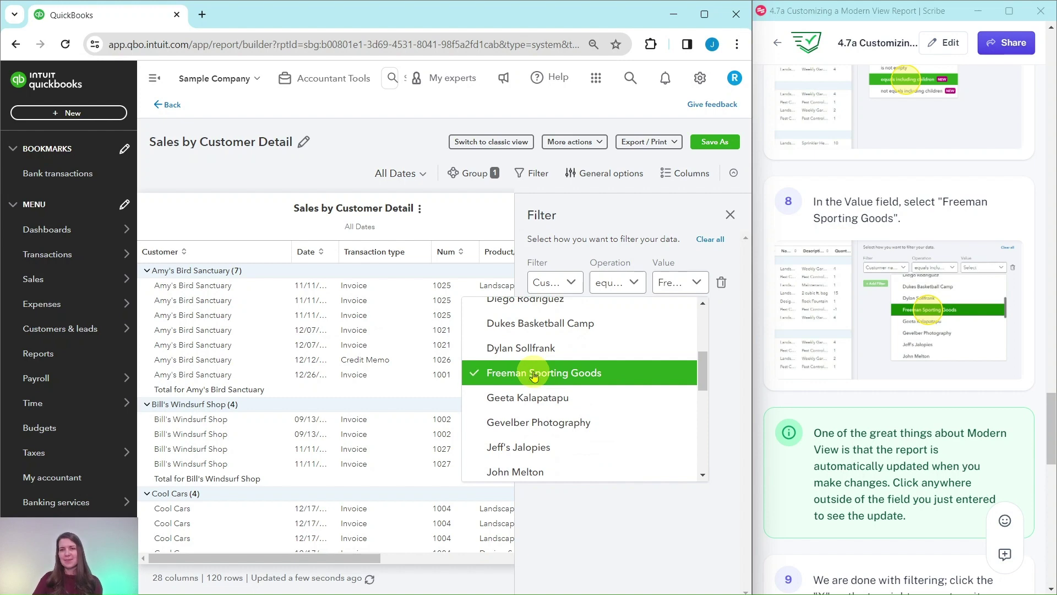
pyautogui.click(689, 526)
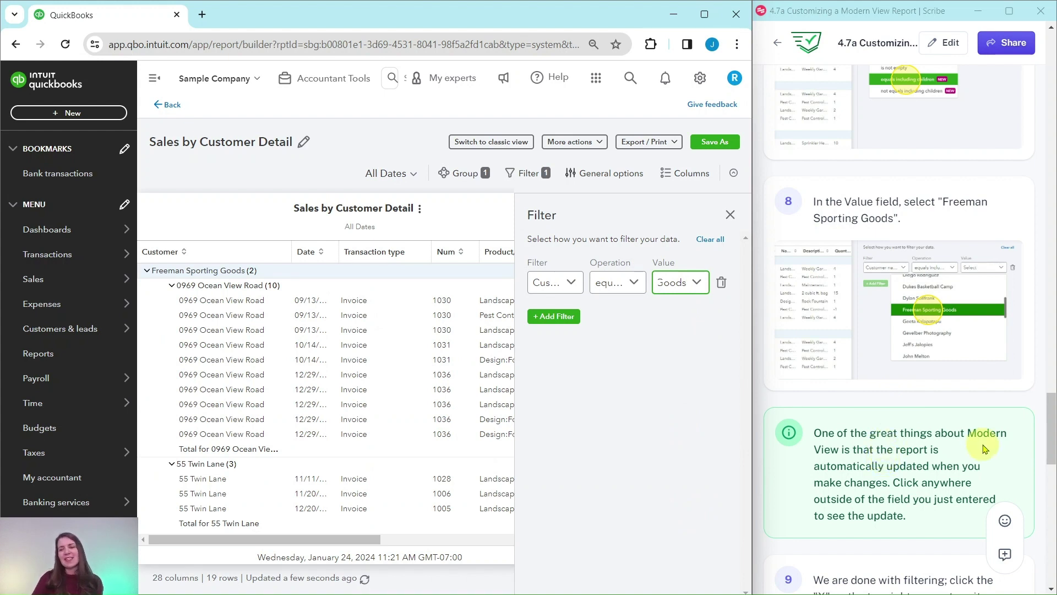
pyautogui.scroll(-4, 937, 395)
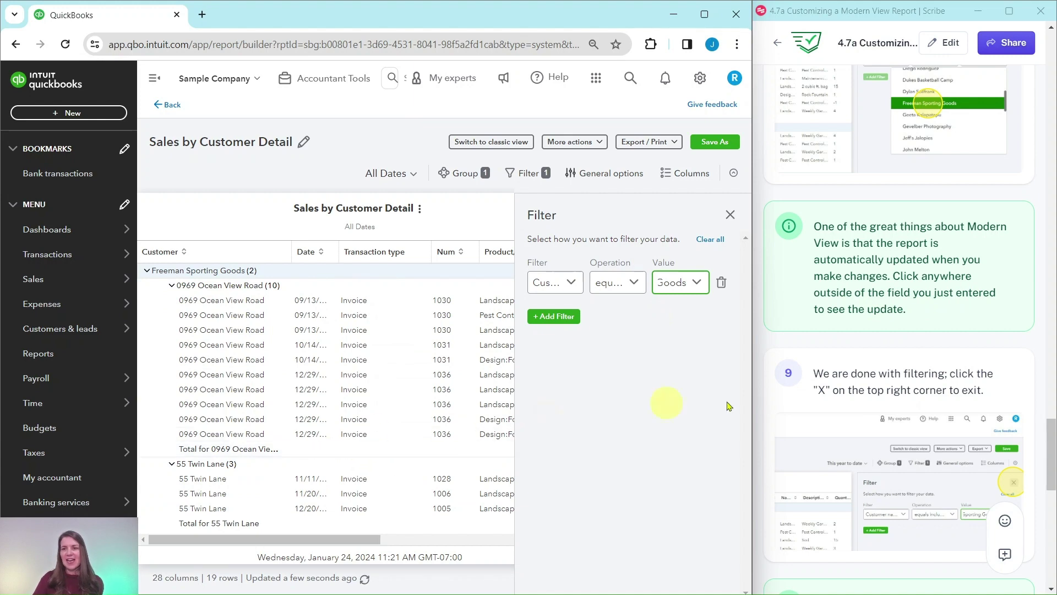
pyautogui.scroll(-2, 972, 376)
pyautogui.scroll(-2, 972, 376)
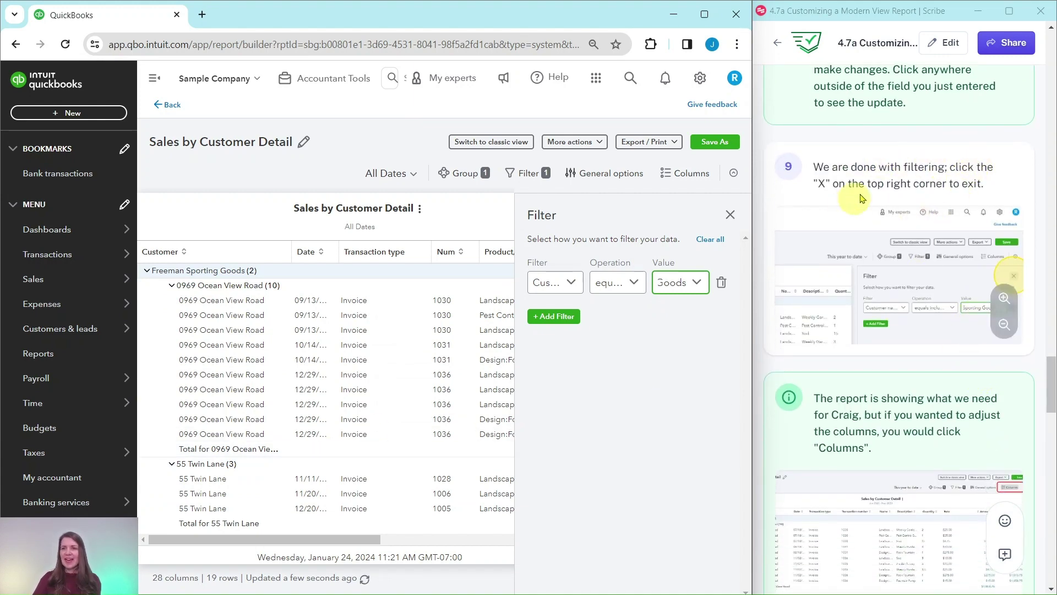
# Step: Close the Filter panel and bring up the Columns customisation list
pyautogui.click(729, 216)
pyautogui.scroll(-2, 870, 246)
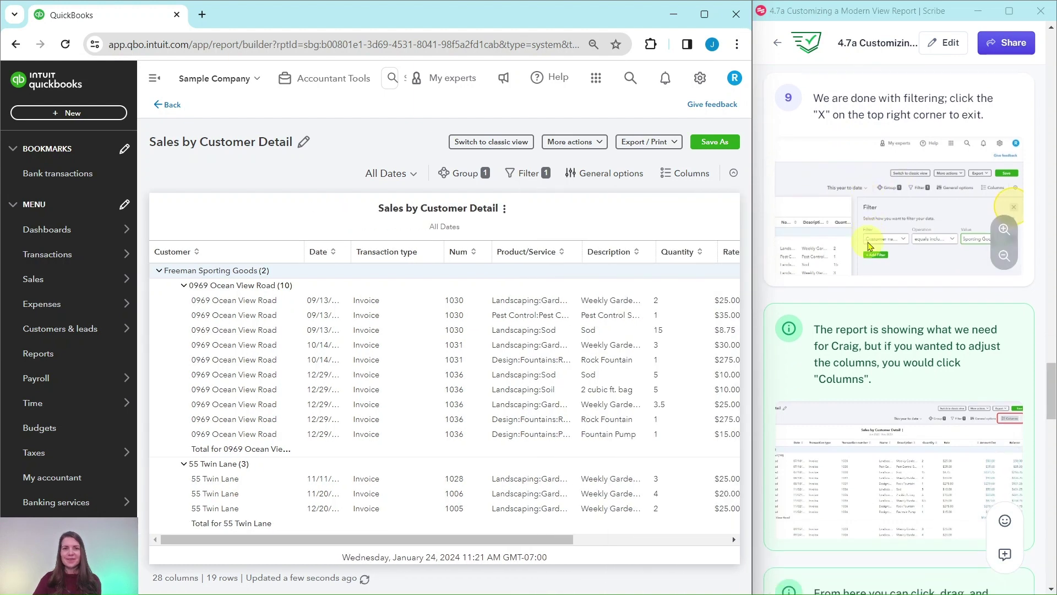
pyautogui.scroll(-3, 869, 246)
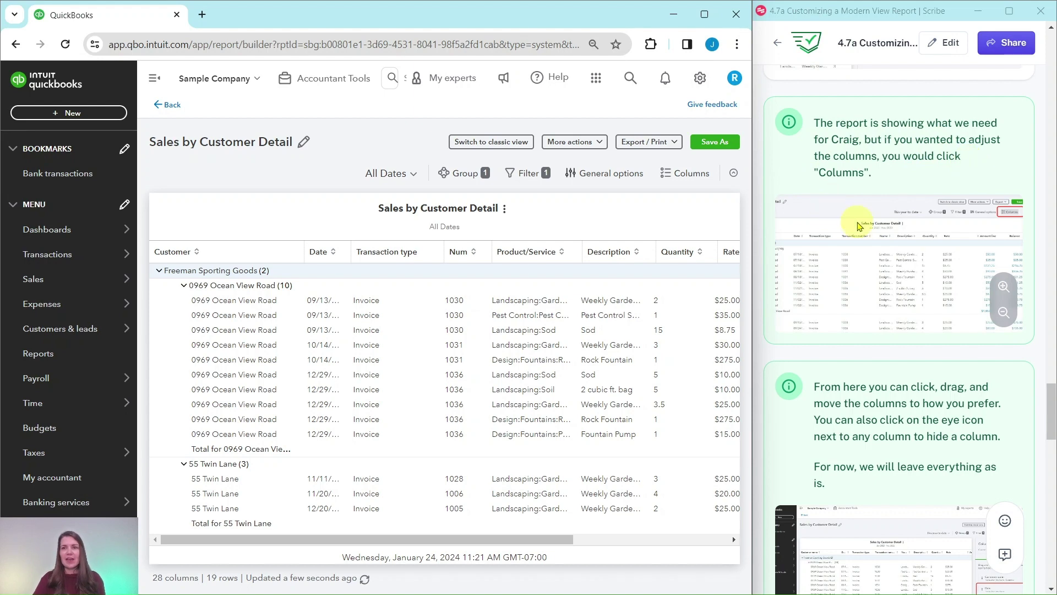
pyautogui.click(686, 174)
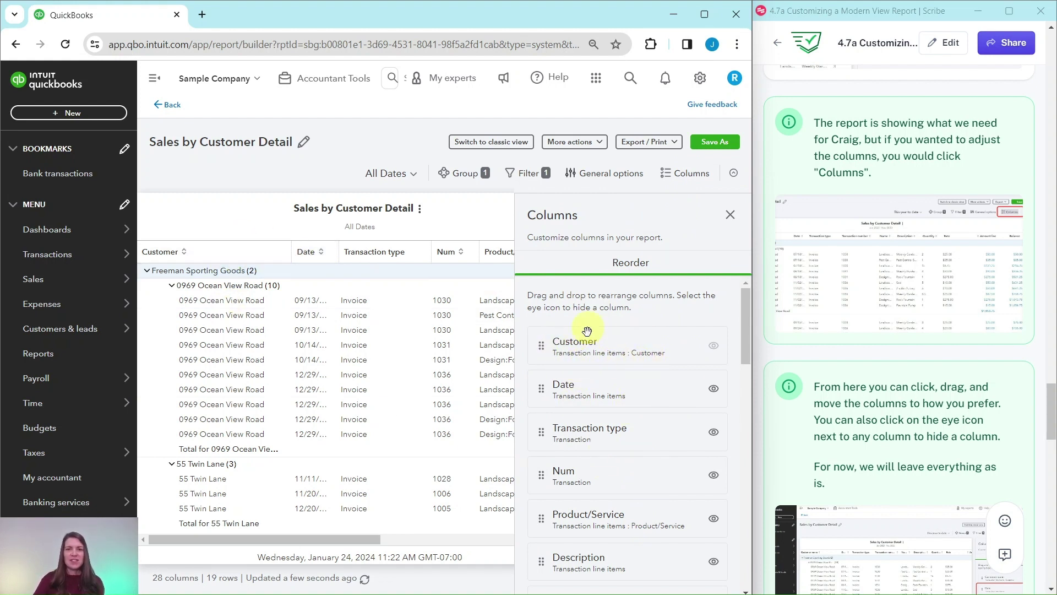
# Step: Drag the Date column and toggle it hidden and visible again, leaving it unchanged
pyautogui.moveTo(539, 389)
pyautogui.mouseDown()
pyautogui.moveTo(538, 335)
pyautogui.moveTo(536, 396)
pyautogui.moveTo(538, 385)
pyautogui.mouseUp()
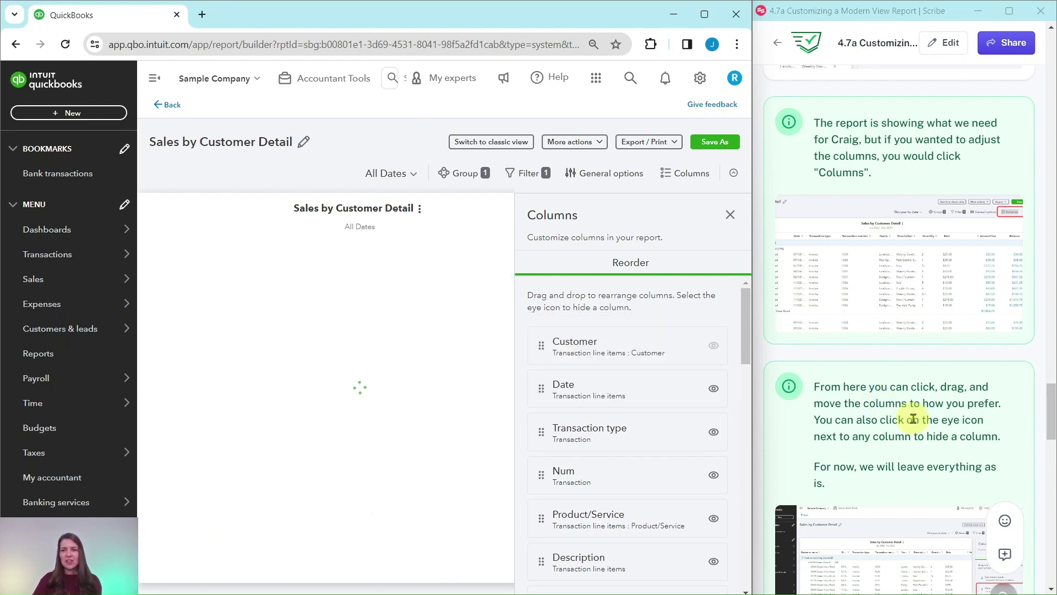
pyautogui.scroll(-4, 908, 418)
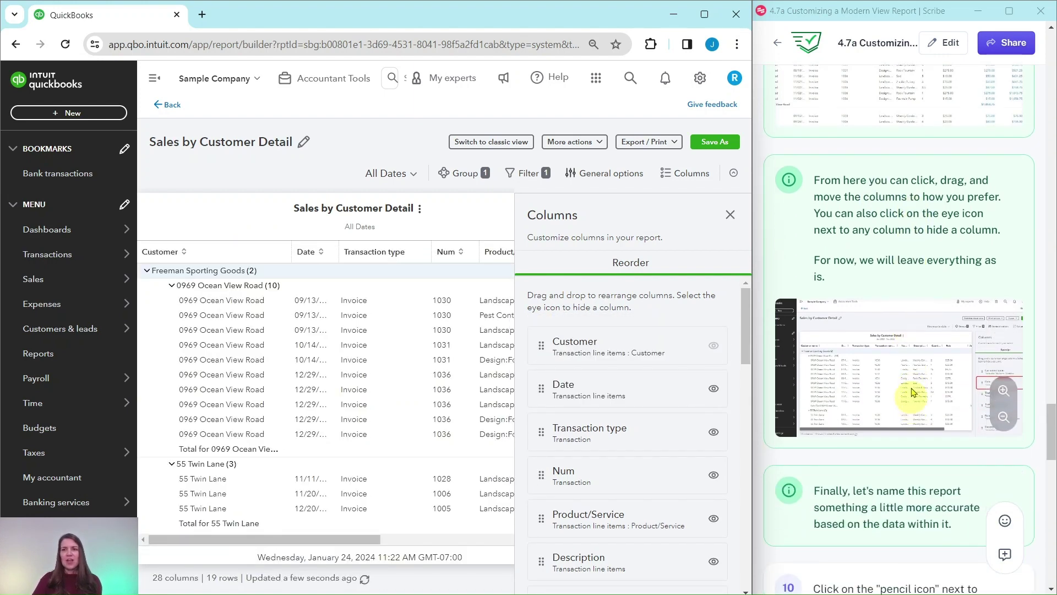
pyautogui.click(714, 389)
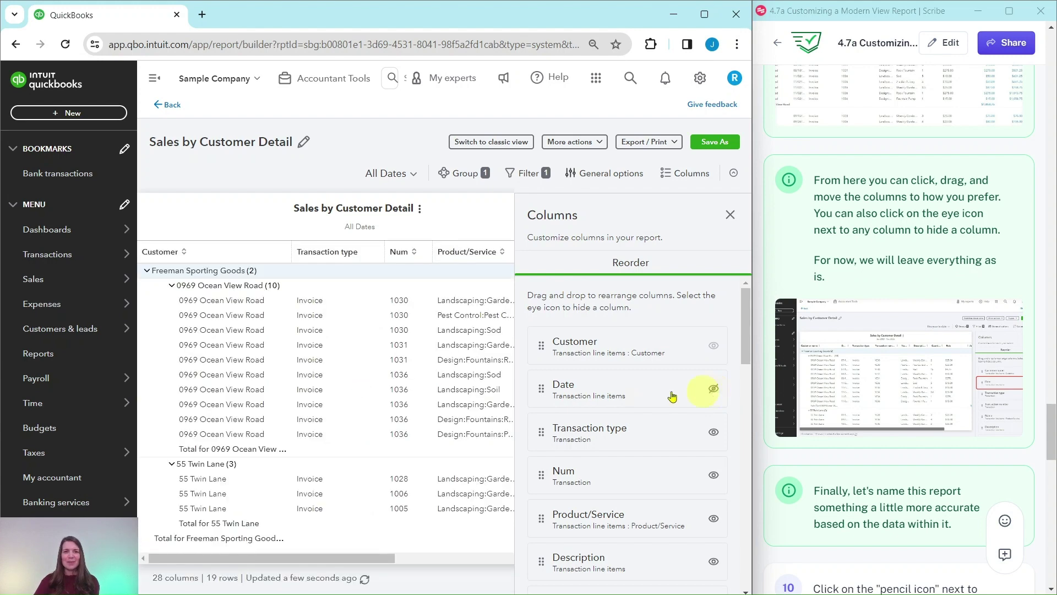
pyautogui.click(714, 389)
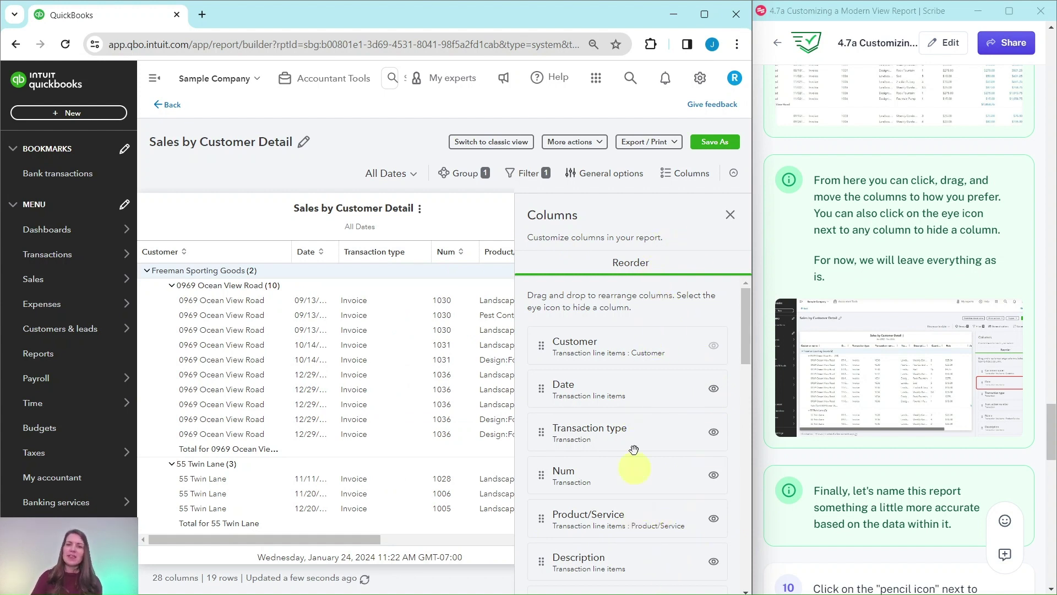
# Step: Close the Columns panel to return to the 19-row report
pyautogui.click(730, 215)
pyautogui.scroll(-8, 832, 237)
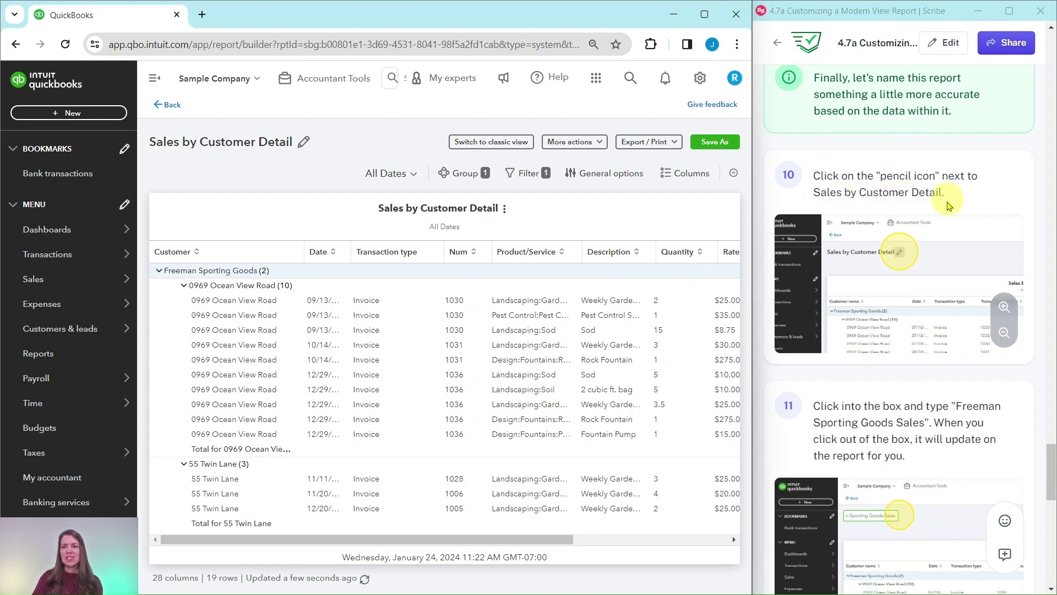
pyautogui.scroll(-3, 942, 216)
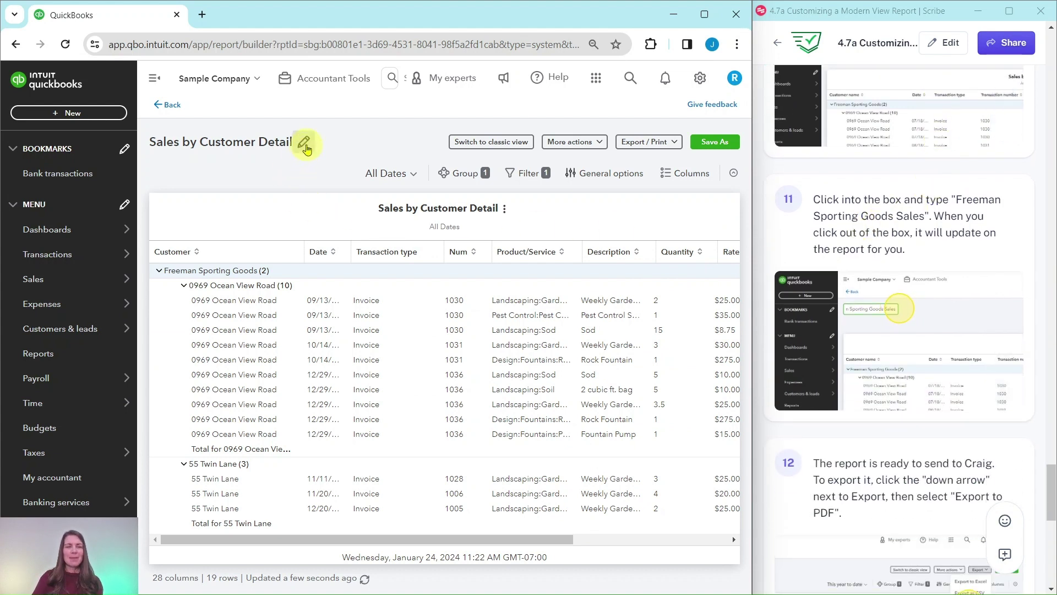
# Step: Replace the report title with 'Freeman Sporting Goods Sales' and save it
pyautogui.click(303, 142)
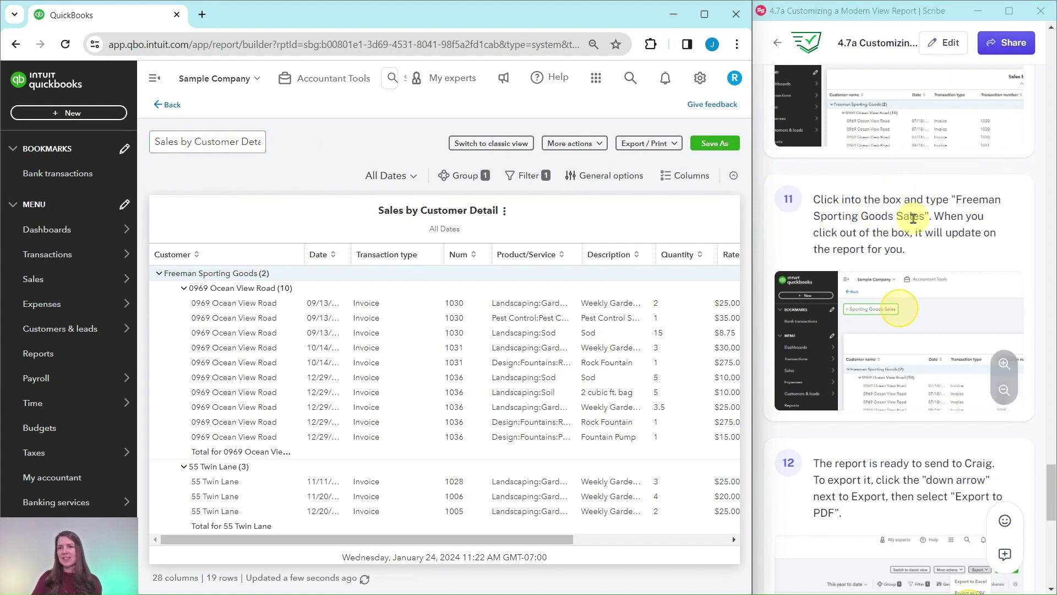
pyautogui.click(189, 141)
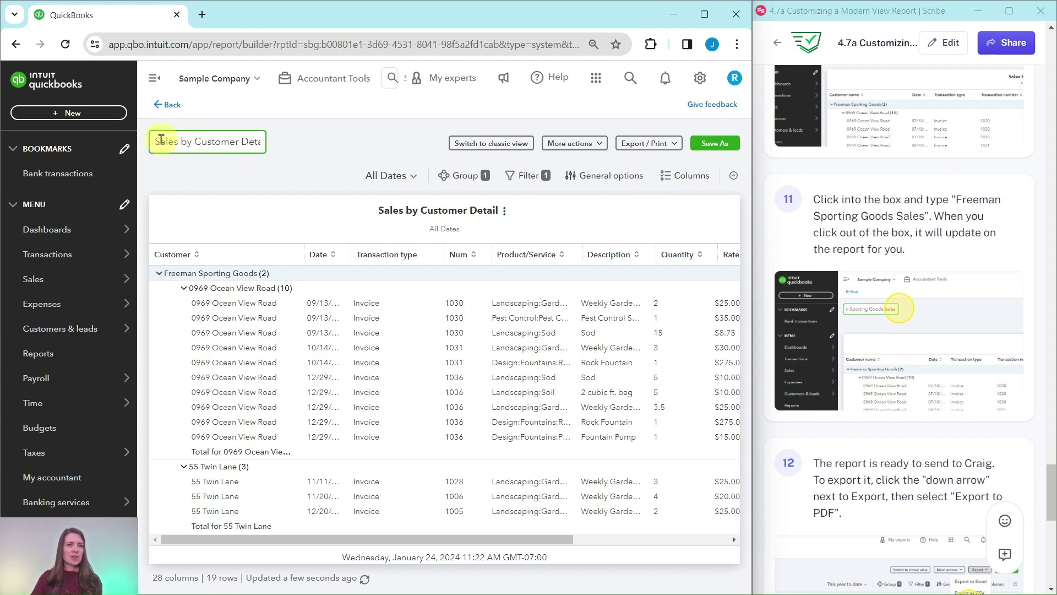
pyautogui.moveTo(156, 141); pyautogui.dragTo(402, 149)
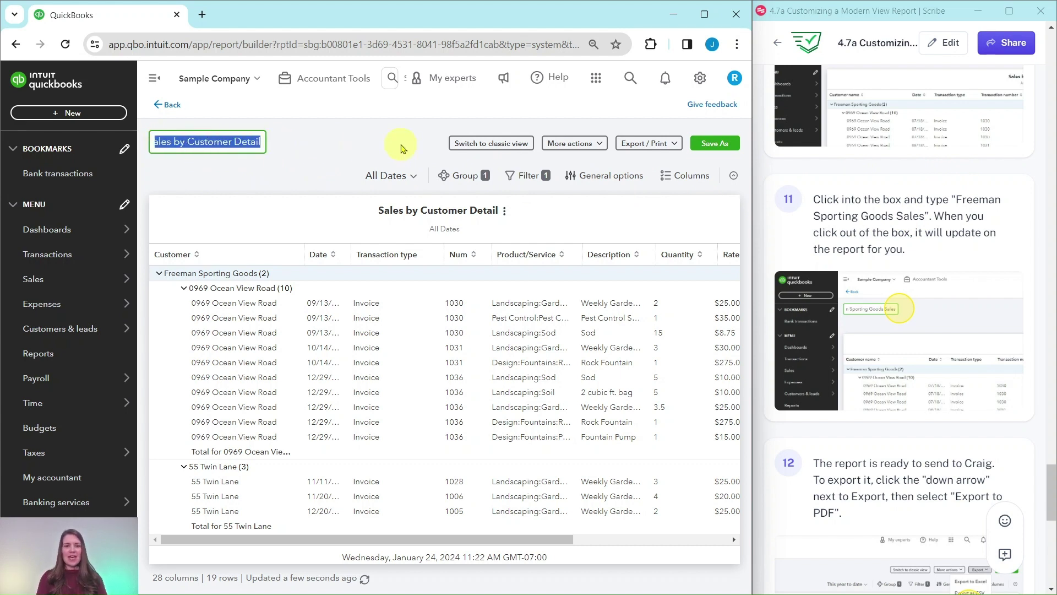
pyautogui.write('Fre')
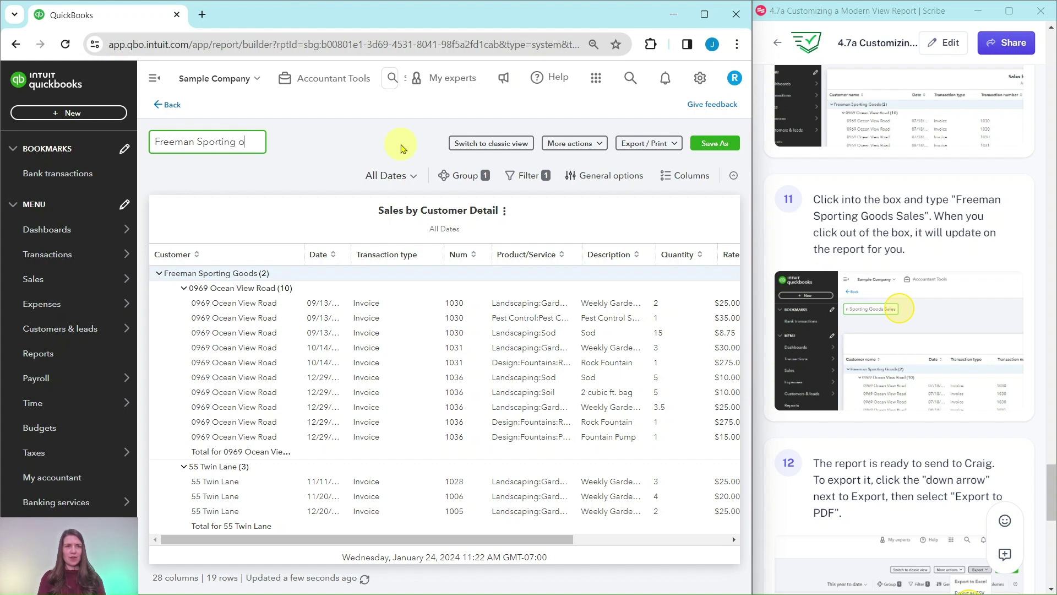
pyautogui.write('eman Sporting Goods Sales')
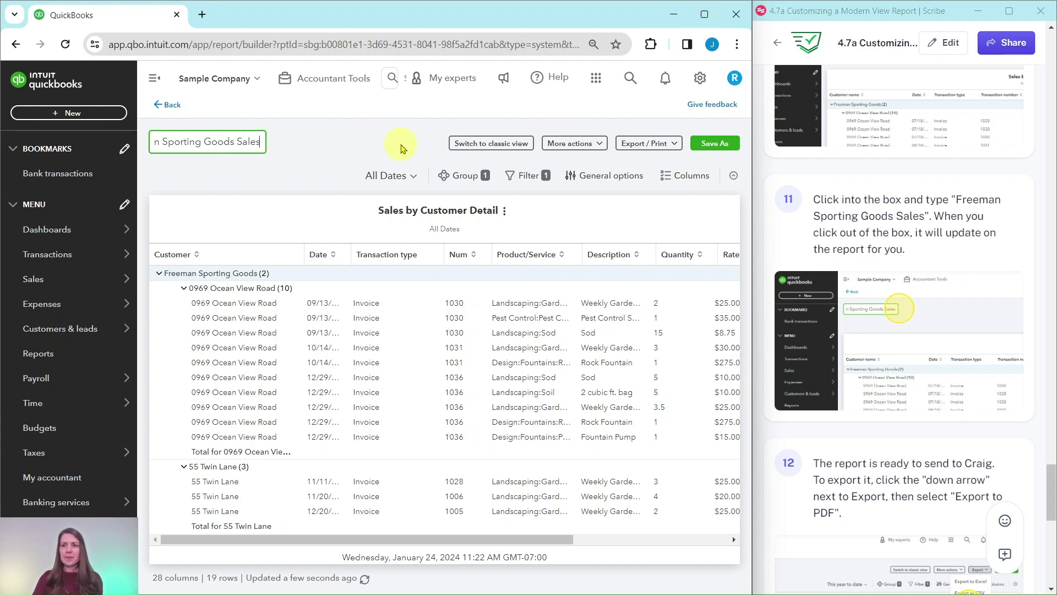
pyautogui.click(338, 142)
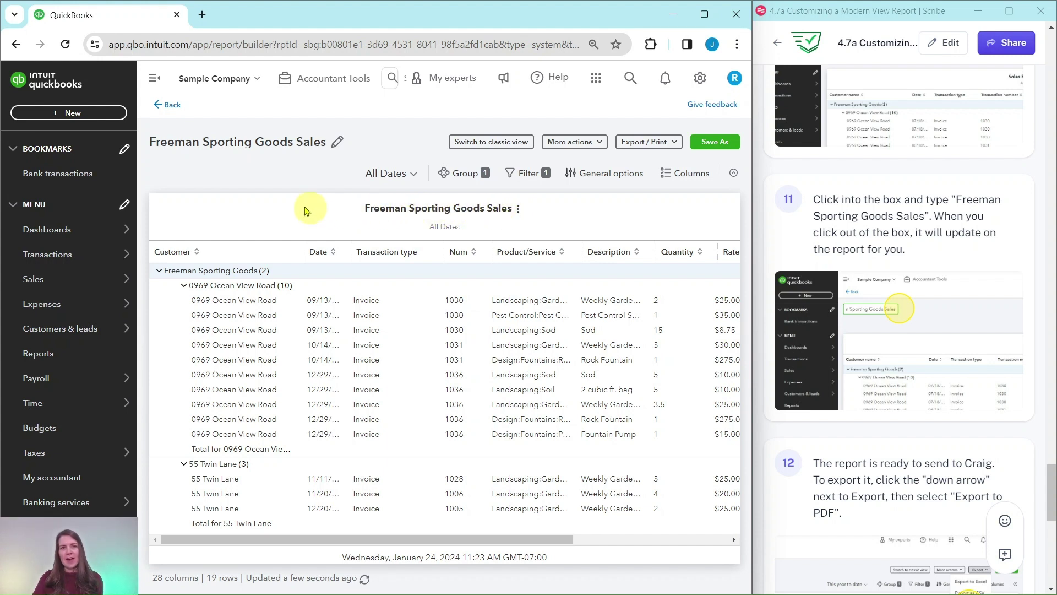
# Step: Choose Export / Print as PDF to get a one-page Portrait preview of the report
pyautogui.scroll(-5, 903, 331)
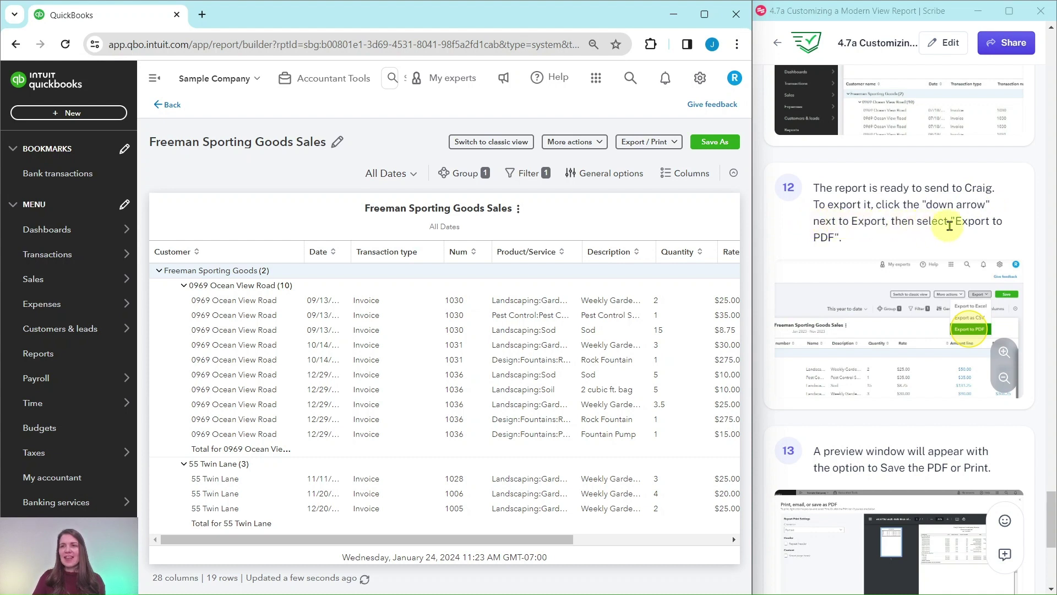
pyautogui.click(672, 142)
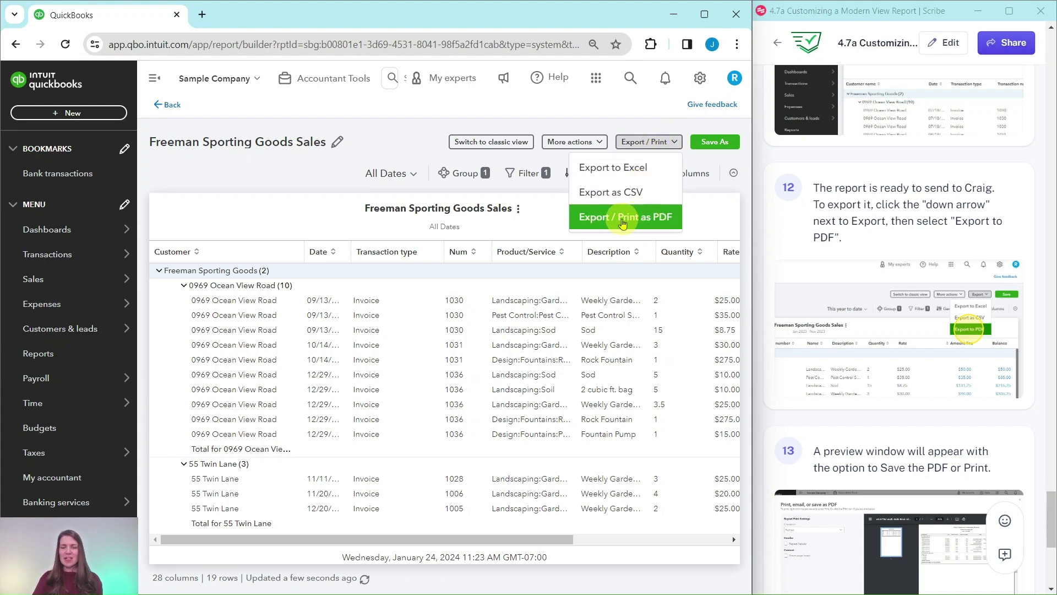
pyautogui.click(631, 219)
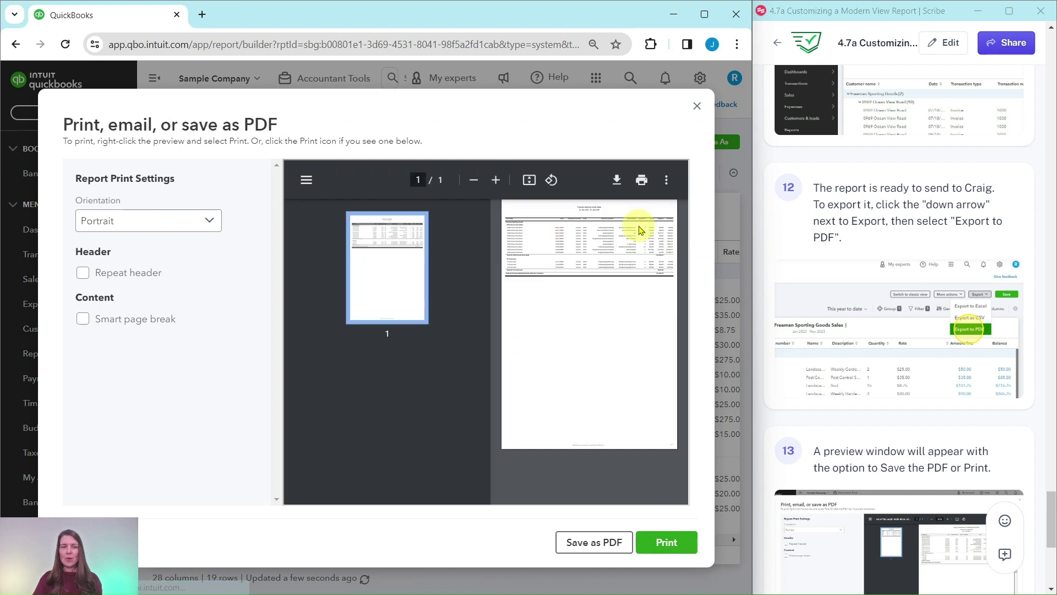
pyautogui.scroll(-3, 902, 265)
pyautogui.scroll(-3, 902, 264)
pyautogui.scroll(1, 897, 252)
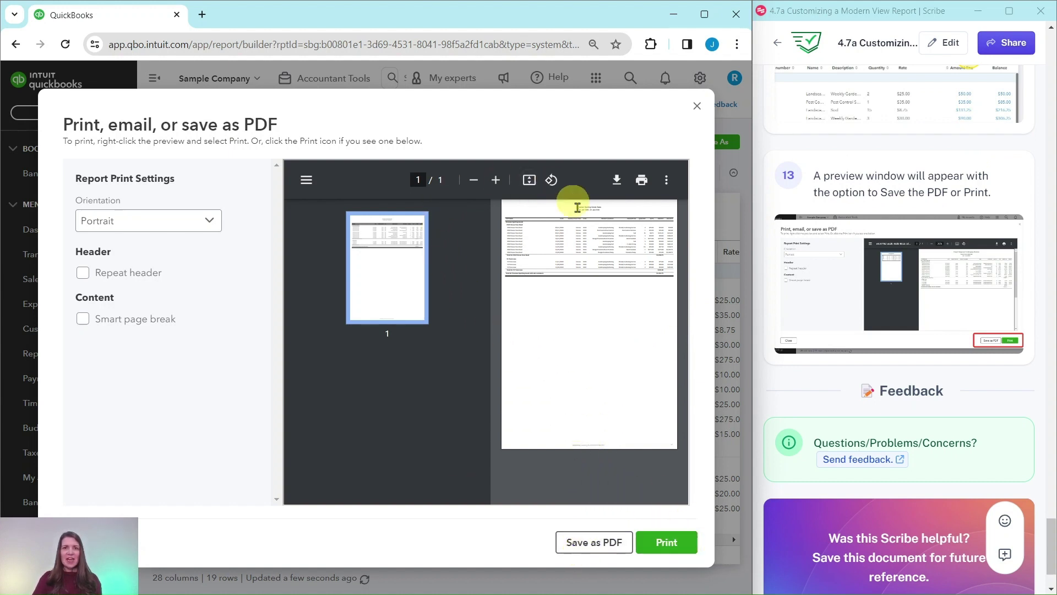
pyautogui.click(496, 180)
pyautogui.click(496, 180)
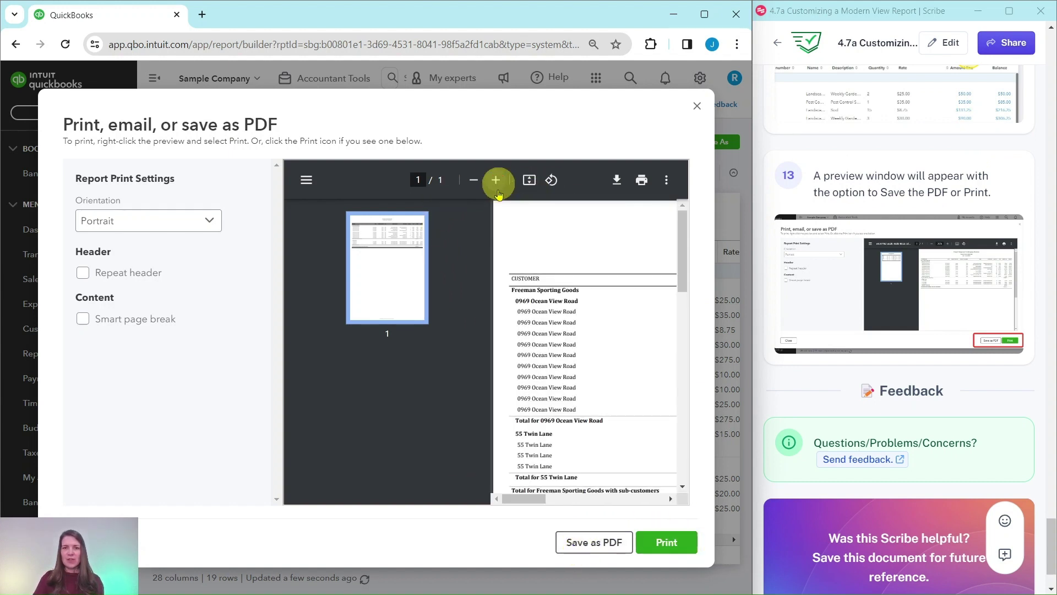
pyautogui.moveTo(538, 500); pyautogui.dragTo(514, 500)
pyautogui.click(473, 180)
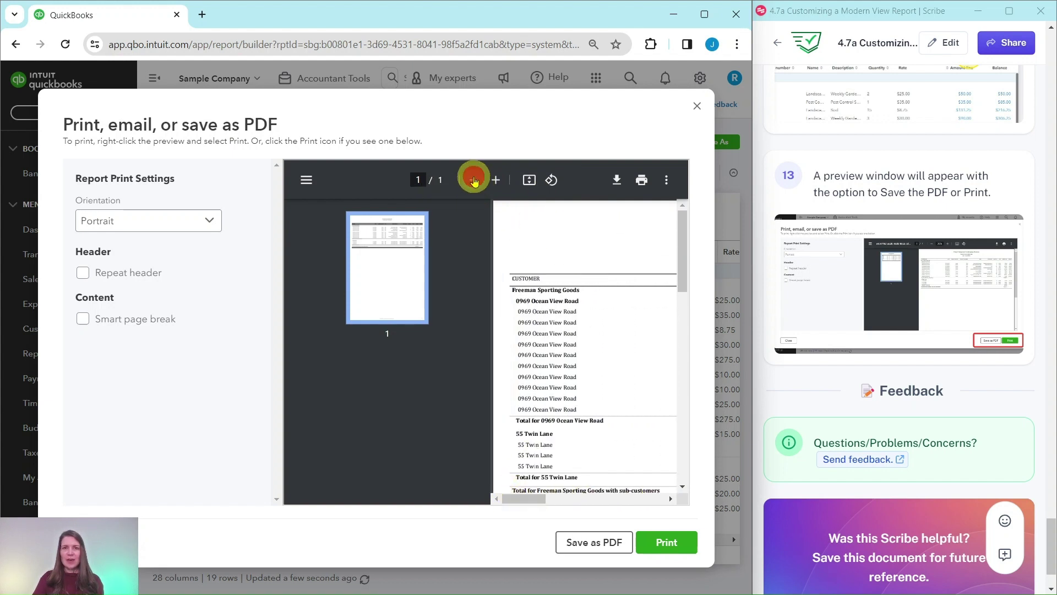
pyautogui.click(473, 180)
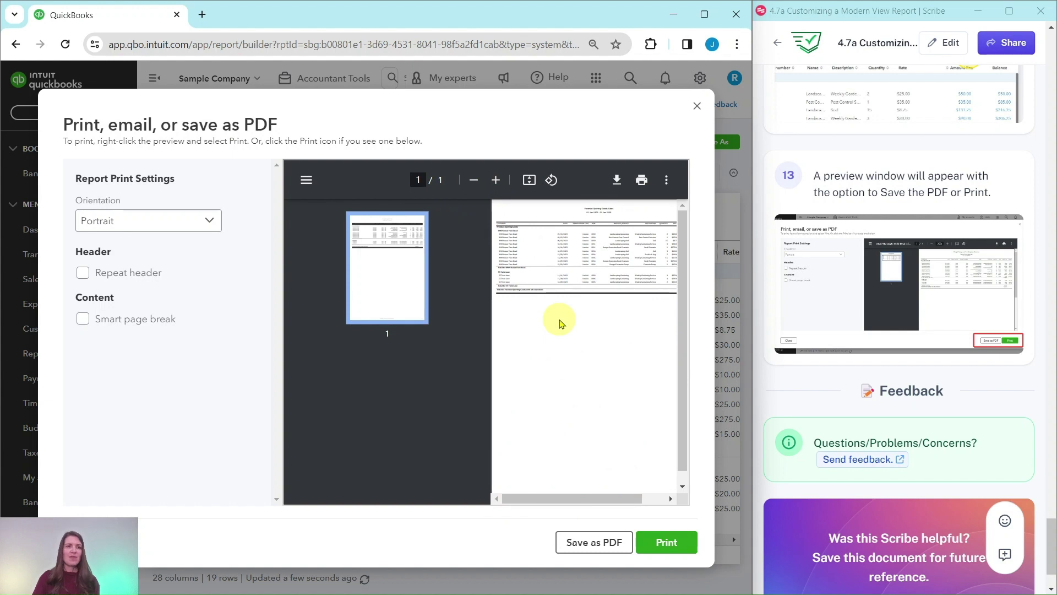